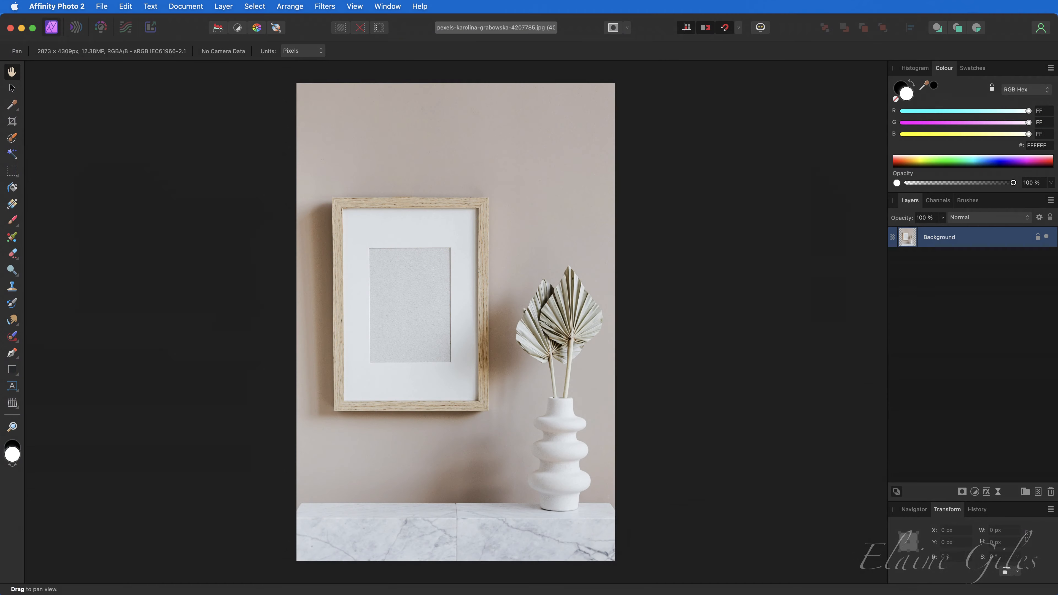
Open the photo in Affinity Designer and measure the width and height of the grey opening inside the picture frame
click(106, 8)
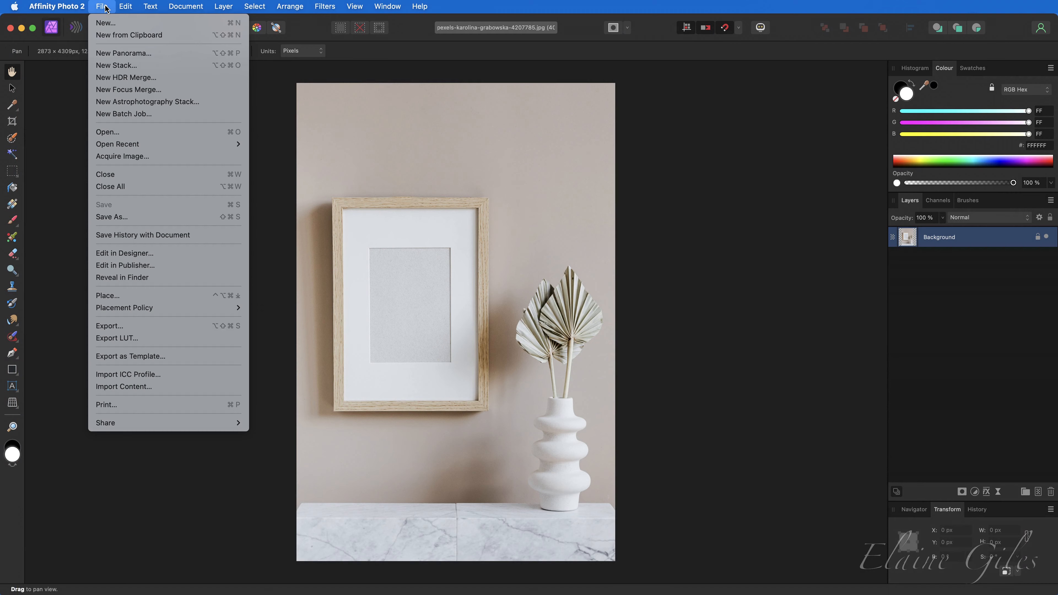
click(138, 255)
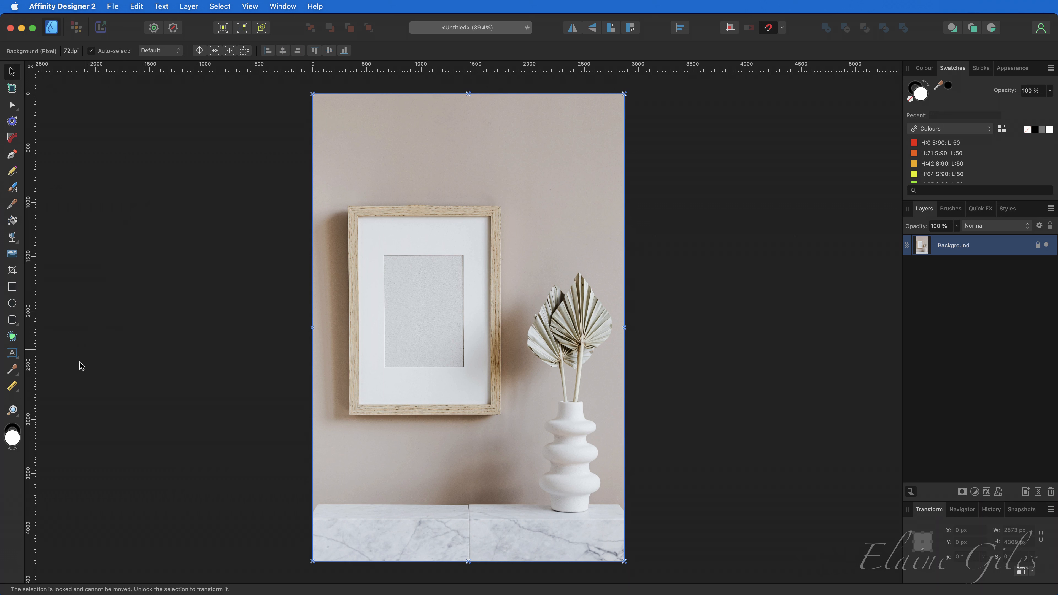
click(11, 389)
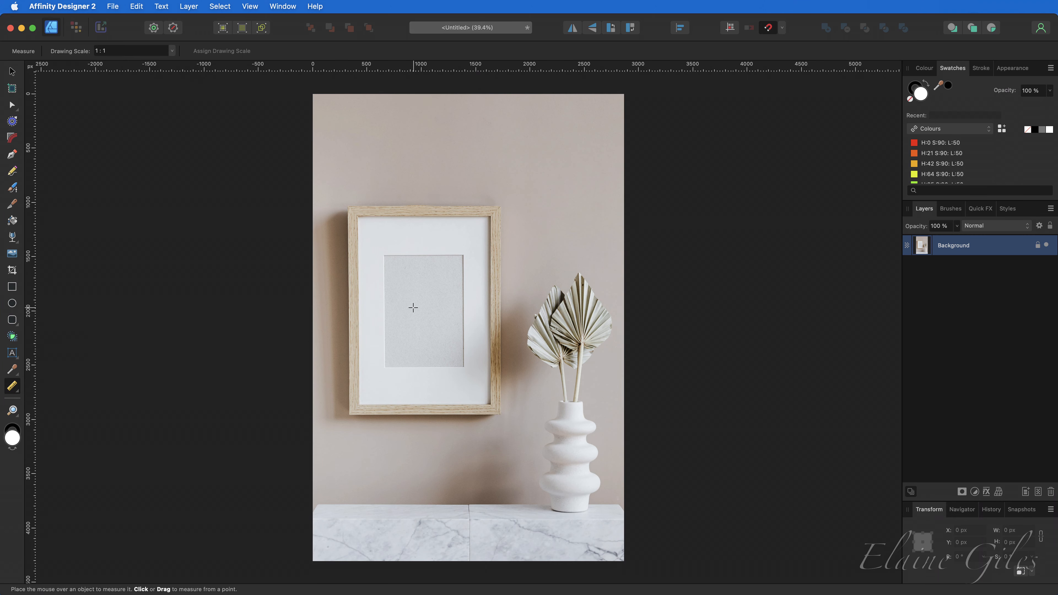
scroll(413, 307, up, 5)
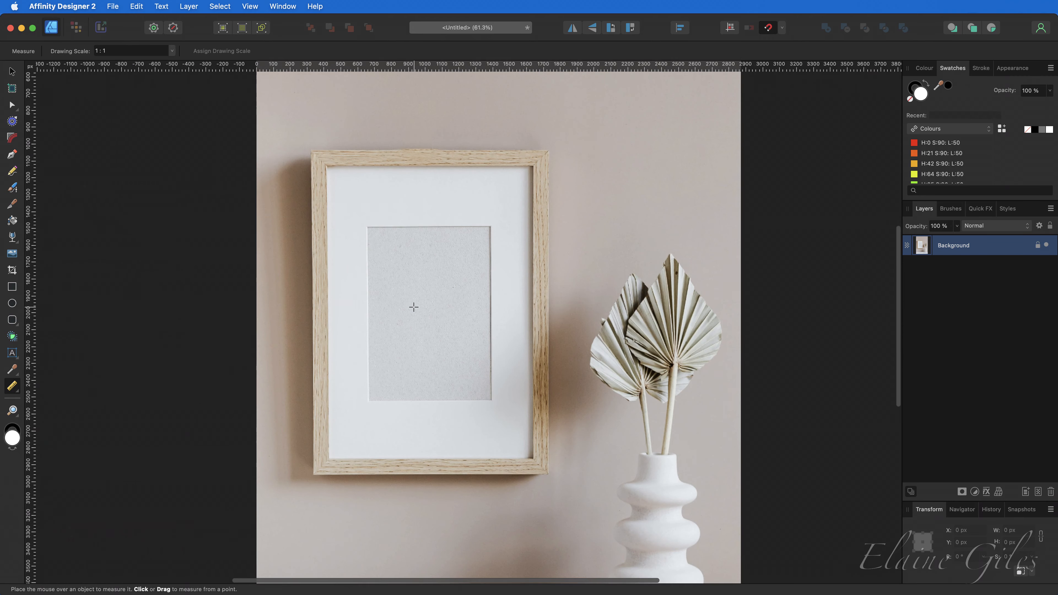
scroll(413, 305, up, 4)
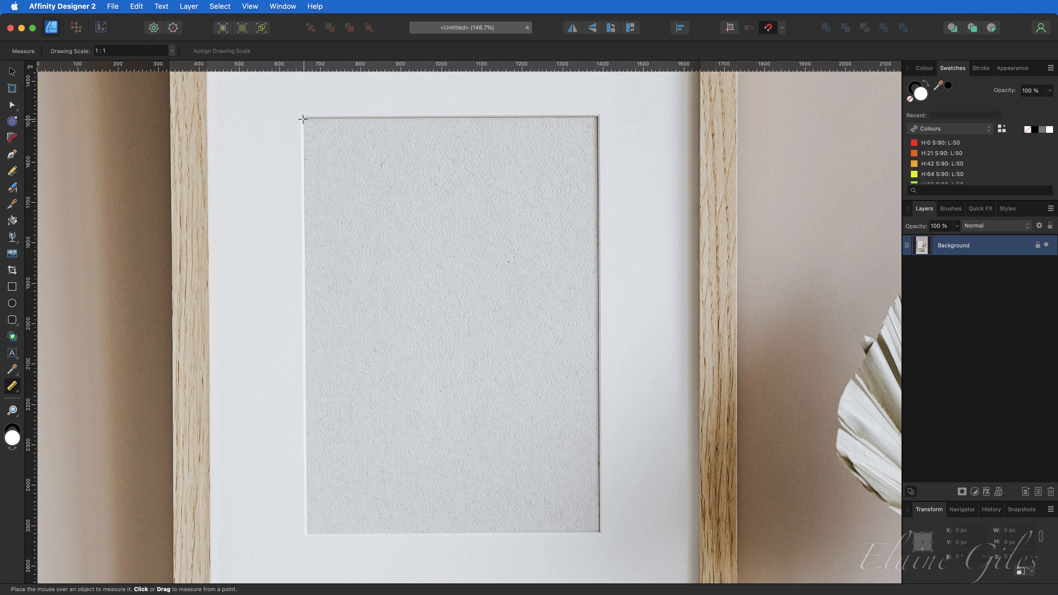
drag(304, 119, 598, 118)
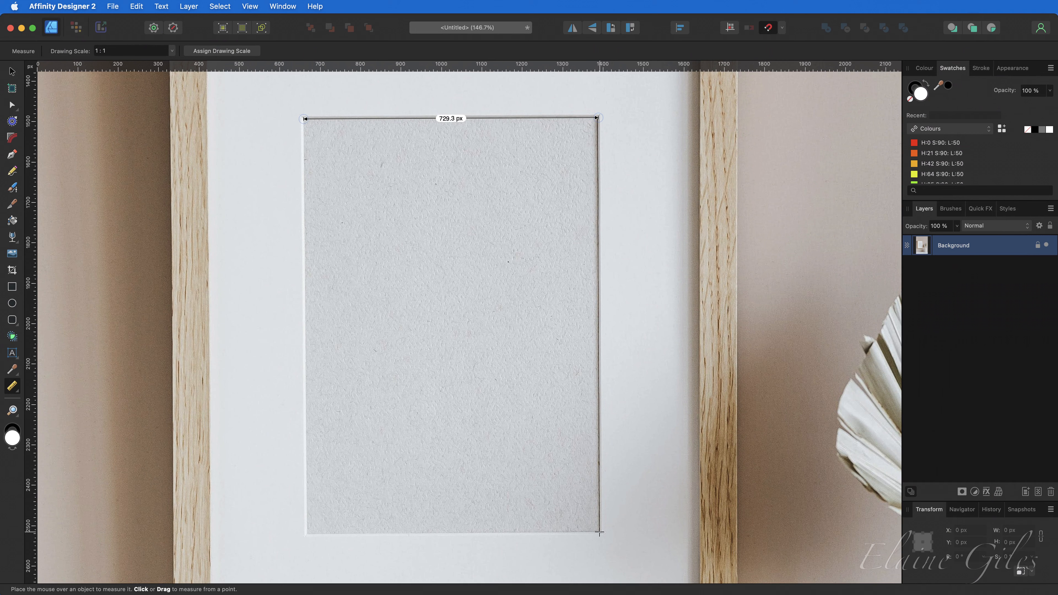
drag(599, 532, 597, 117)
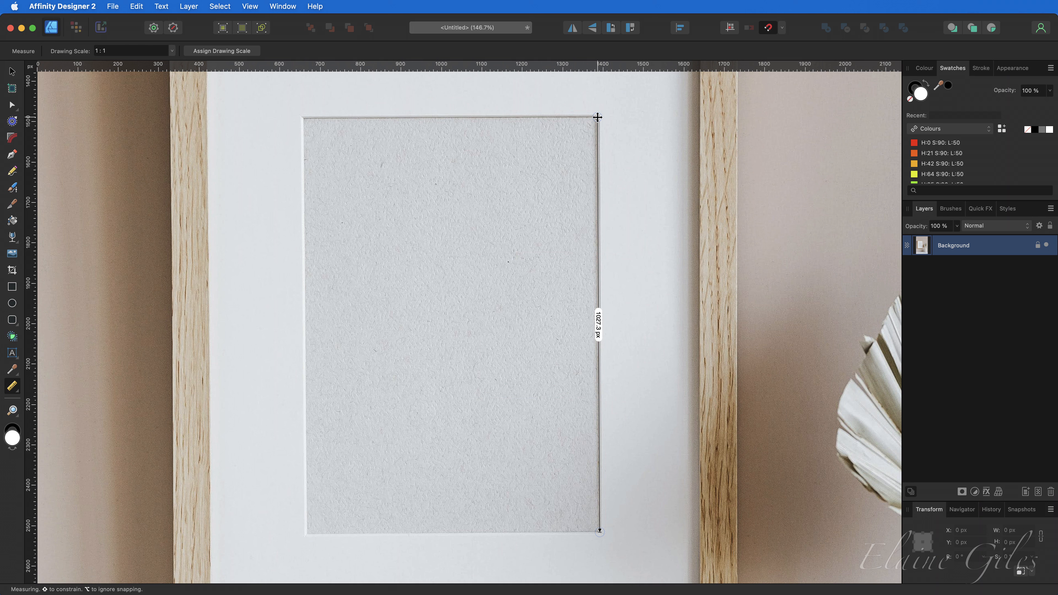
drag(597, 117, 597, 117)
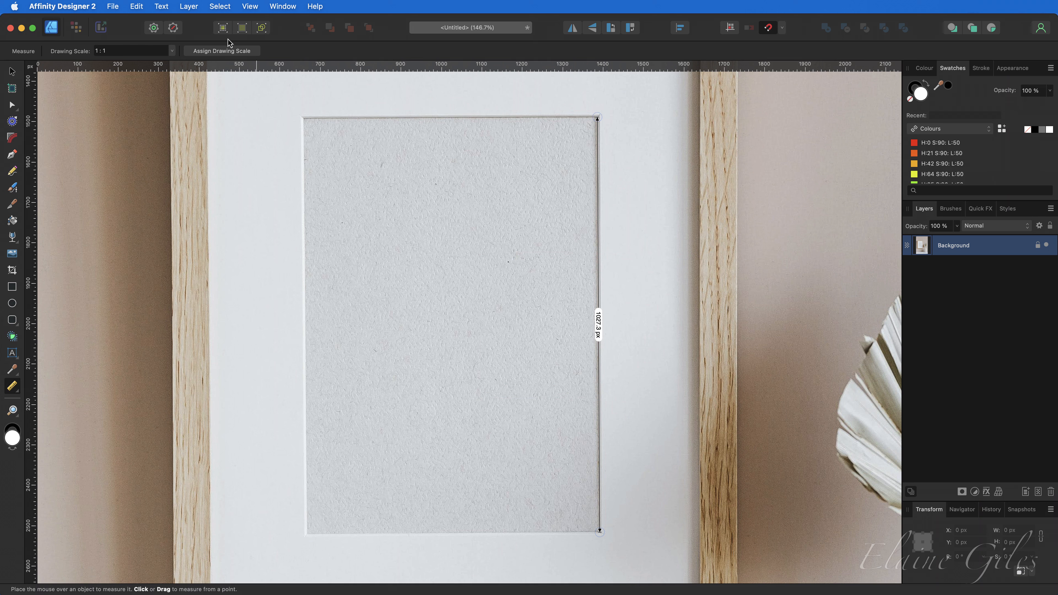
Send the photo document back to Affinity Photo and check that it is no longer open in Affinity Designer
click(114, 7)
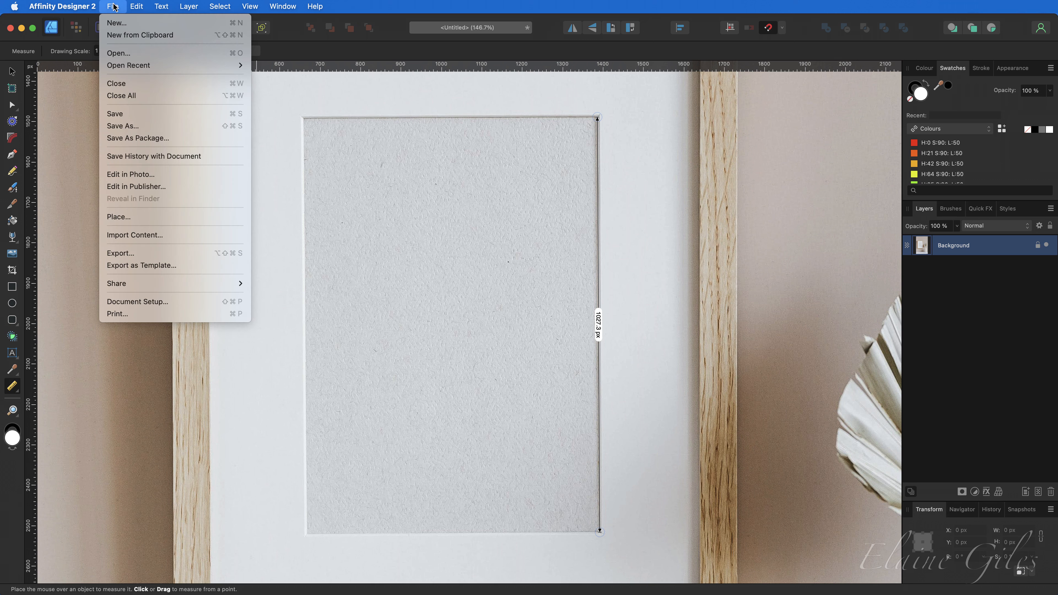
click(149, 176)
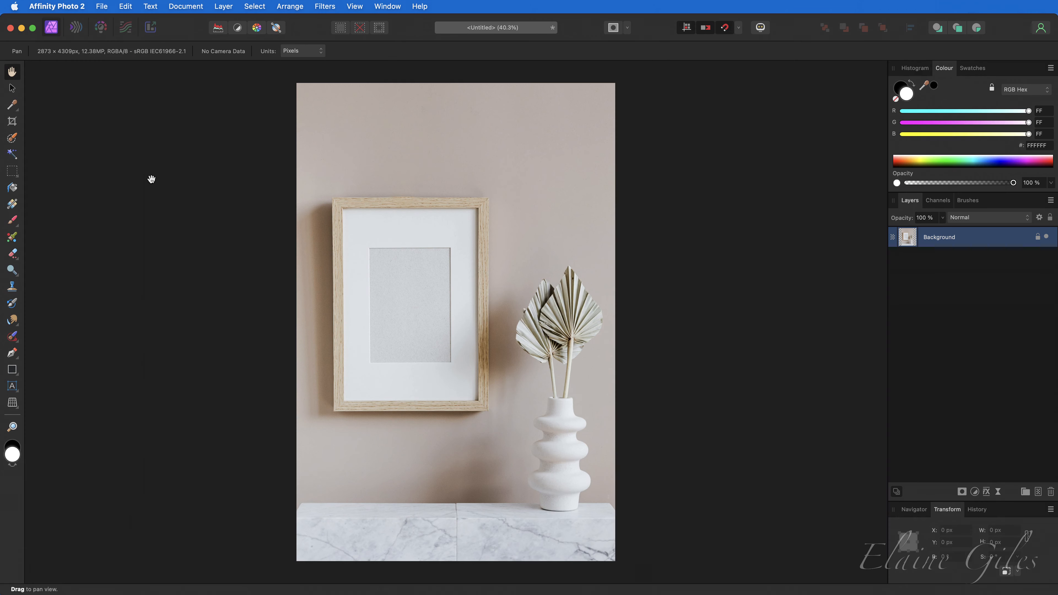
key(super+Tab)
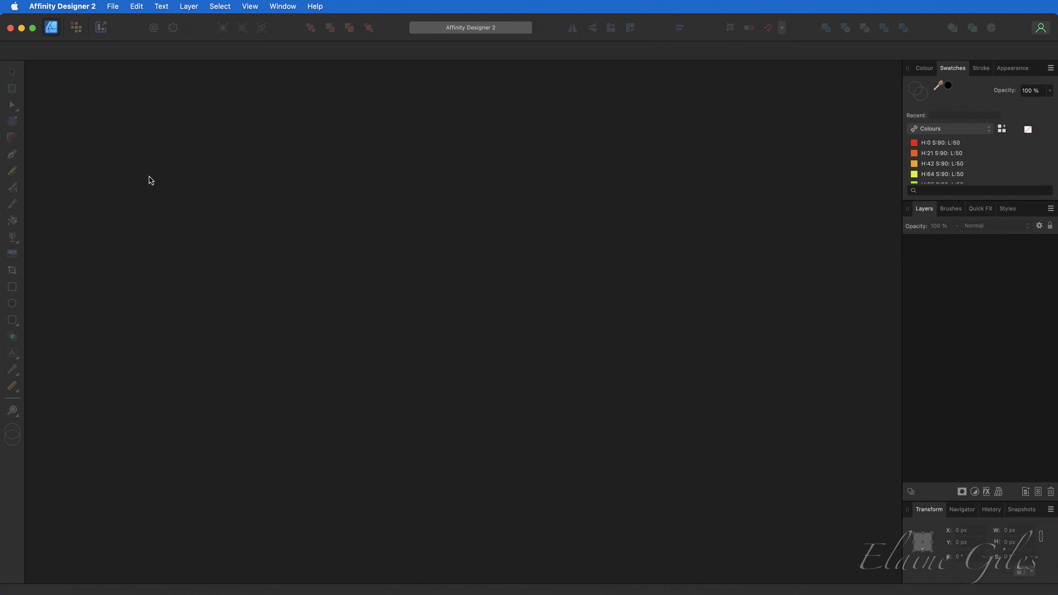
key(super+Tab)
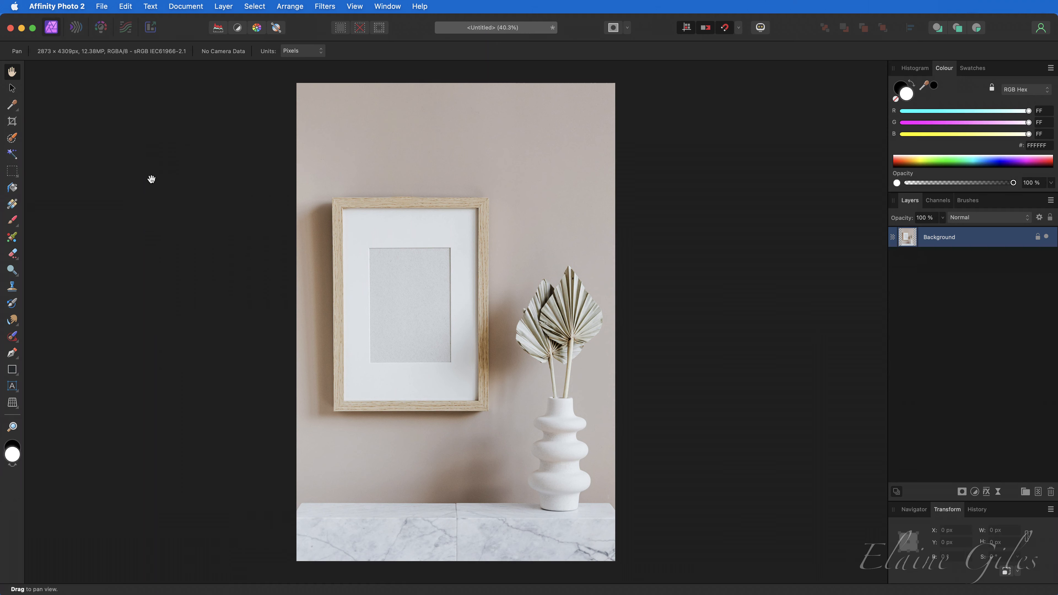
Create a new document with a page width of 730 px and a page height of 1027 px
key(super+n)
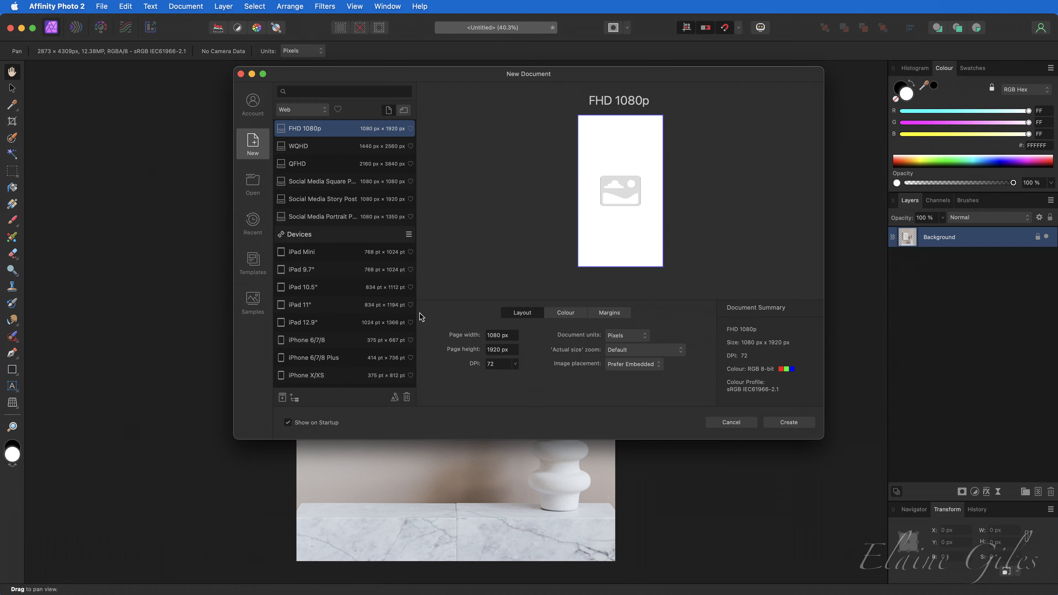
click(509, 335)
text(730)
key(Tab)
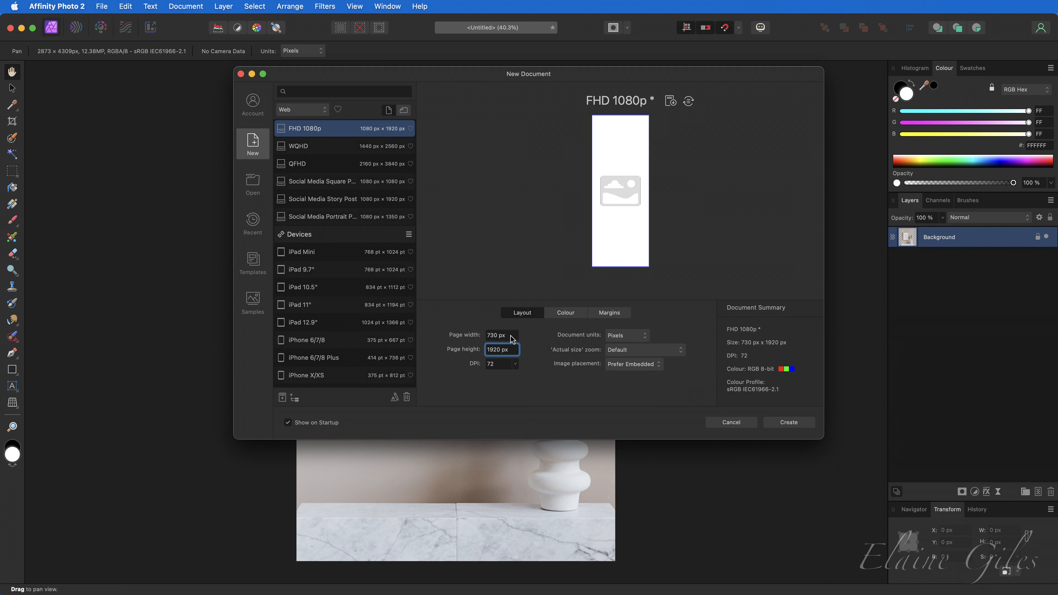
text(1027)
key(Tab)
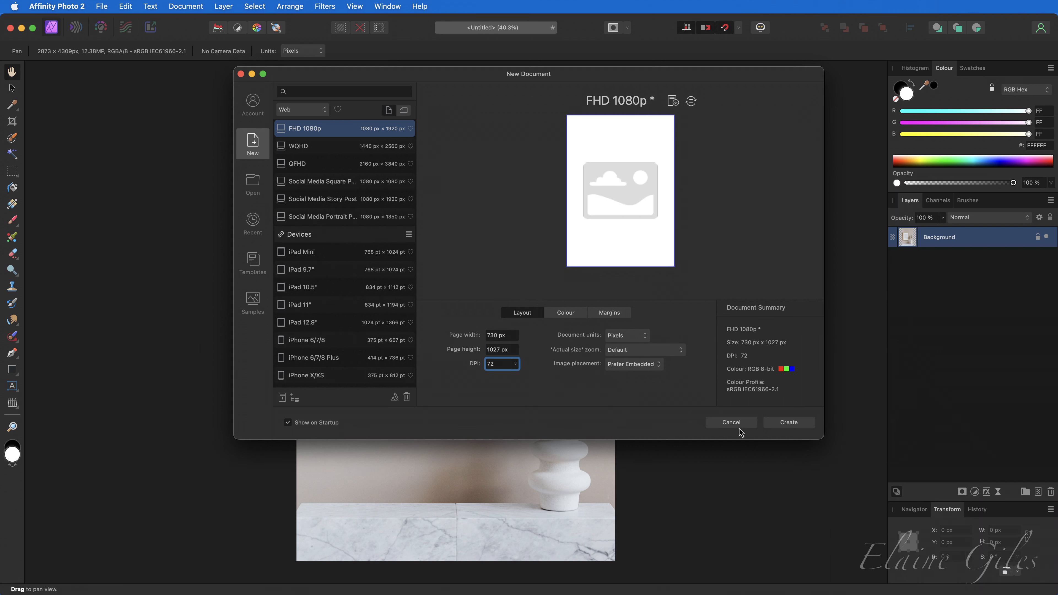
click(800, 423)
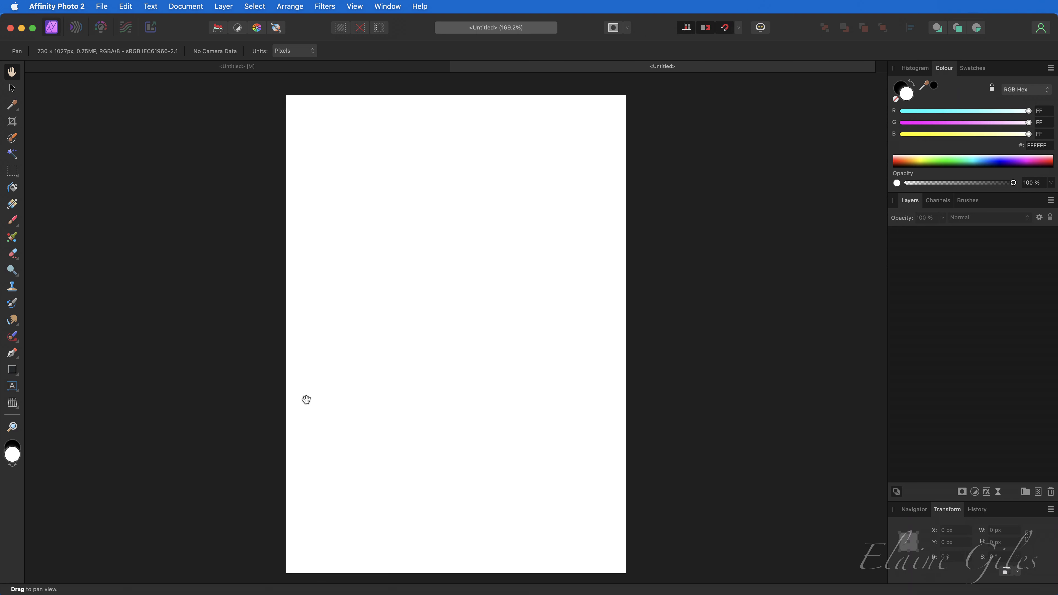
Draw a rectangle covering the whole 730 × 1027 px page and fill it with the hex colour FFBE98
click(12, 369)
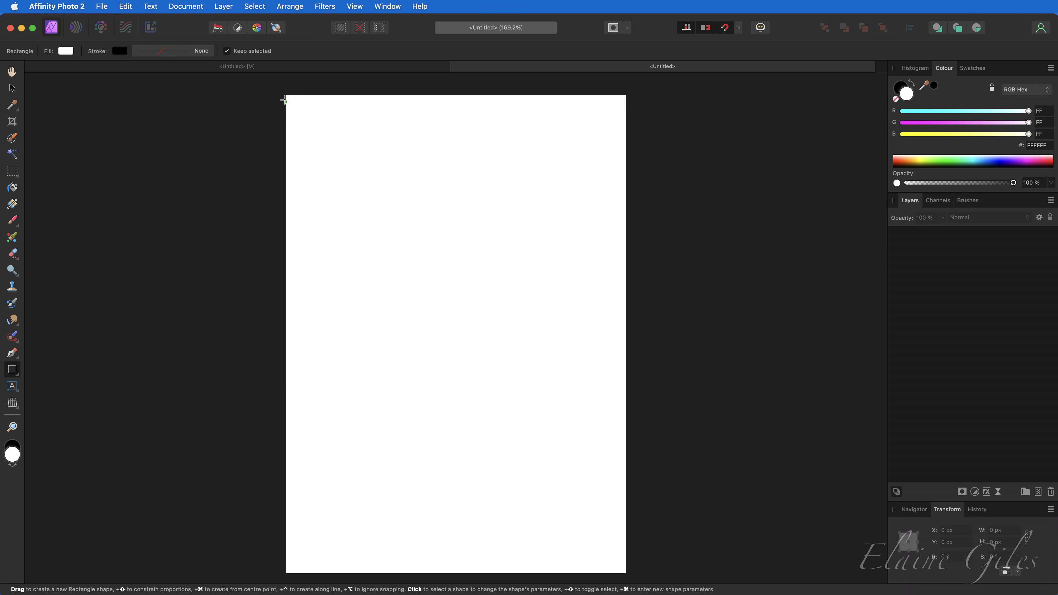
drag(286, 95, 631, 524)
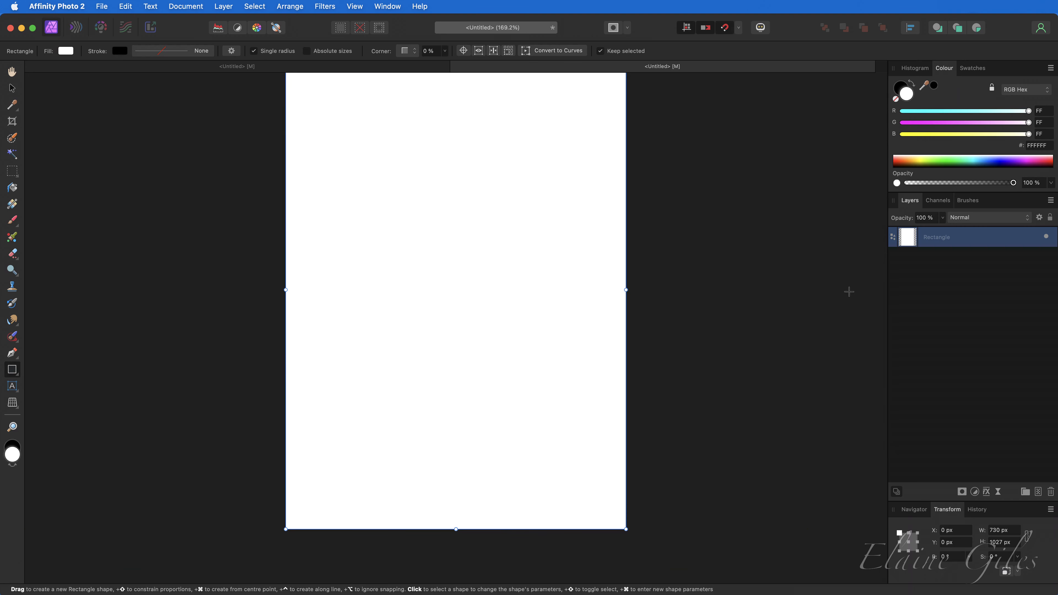
click(1036, 146)
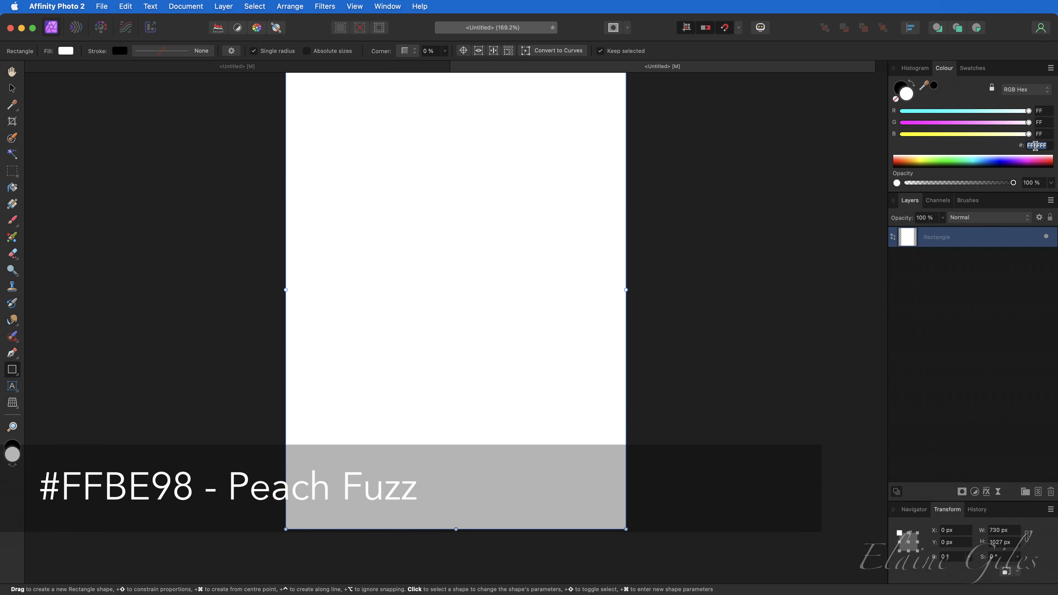
text(FFBE98)
key(Return)
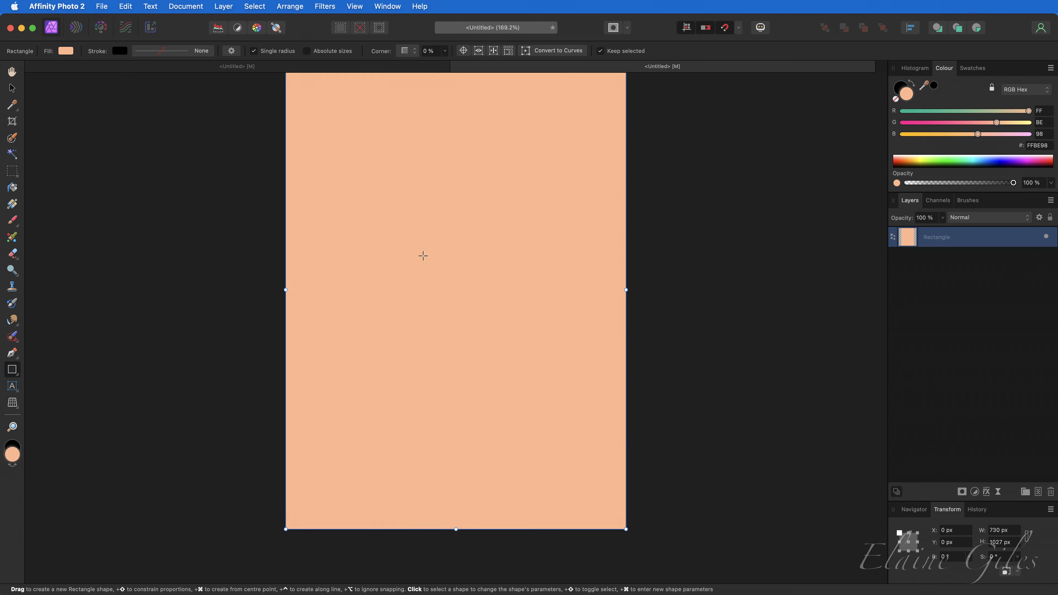
Add centre-aligned art text reading "Place Image HERE" with HERE on a second line, and set its size to 125 pt
click(13, 386)
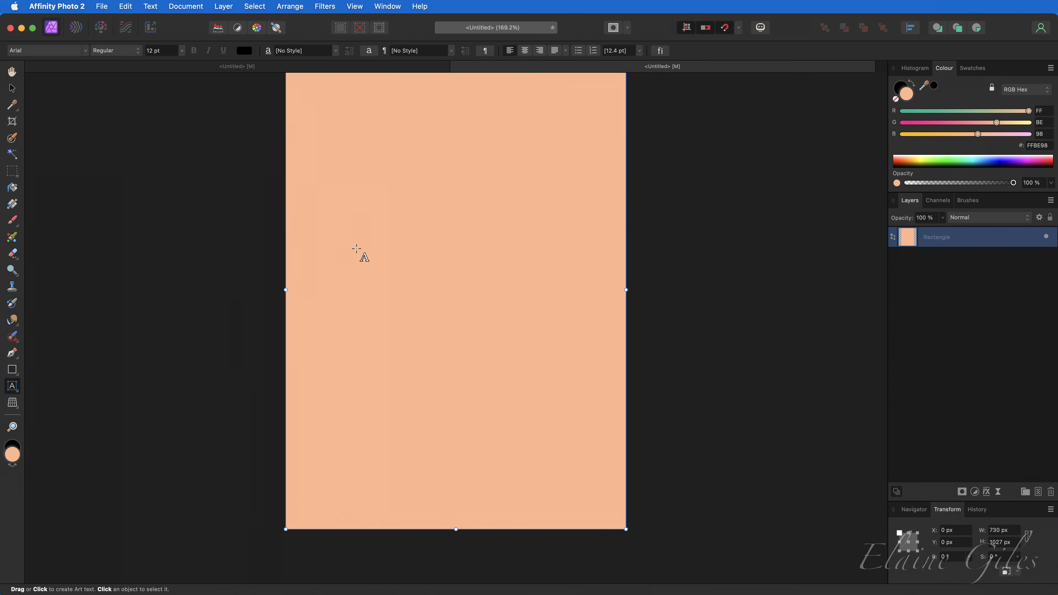
click(357, 247)
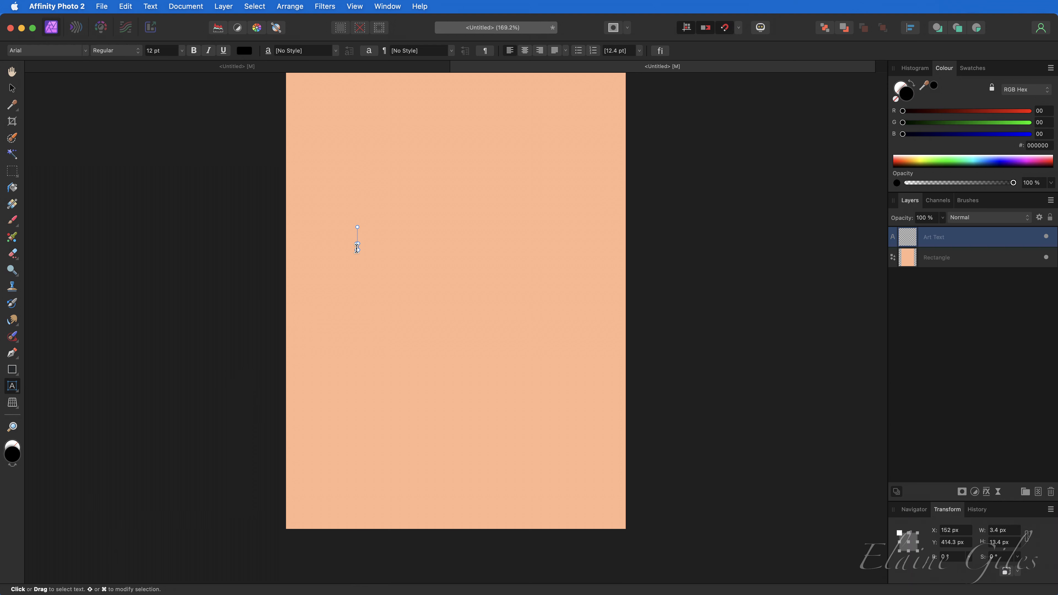
text(Place Image HERE)
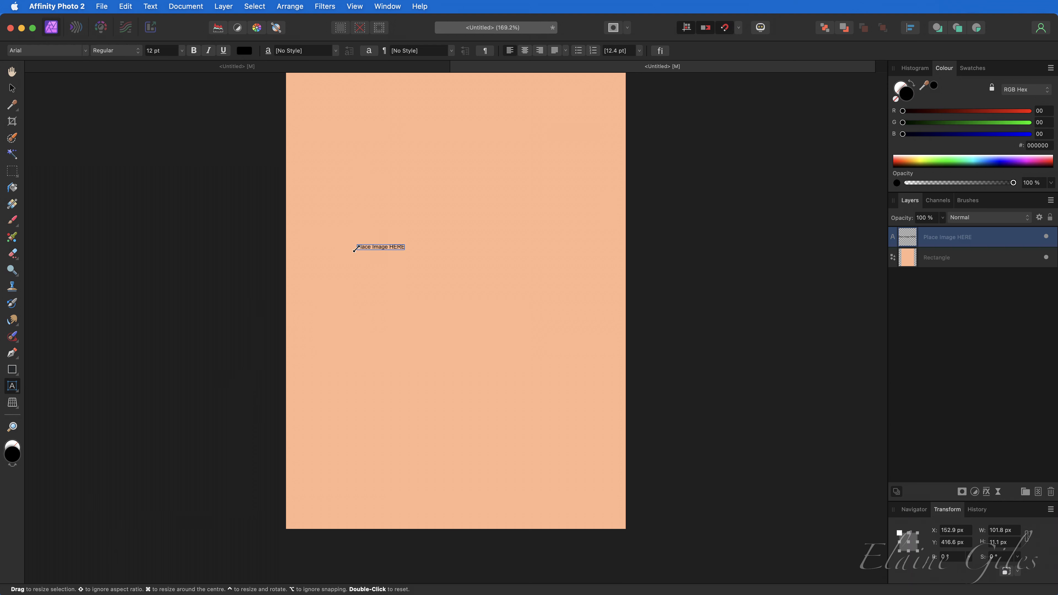
key(super+a)
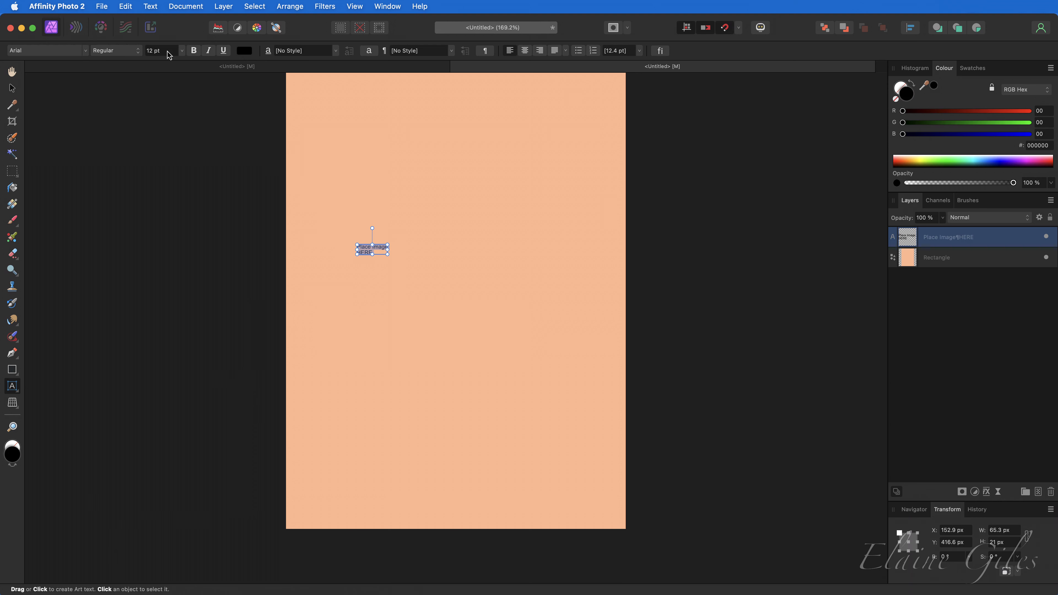
click(168, 51)
text(125)
key(Return)
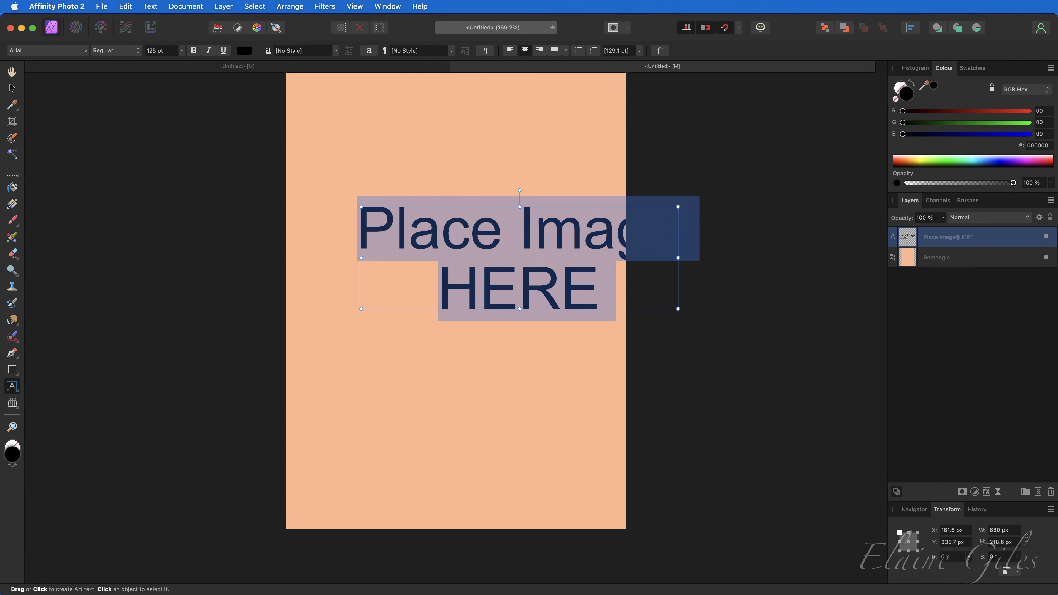
Move the text block to the centre of the page
click(14, 89)
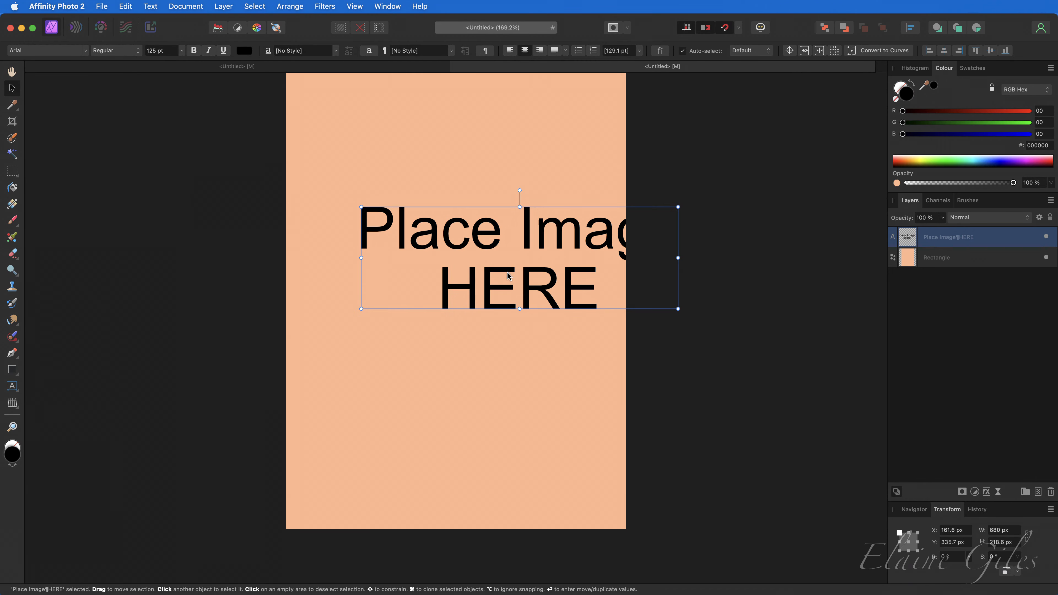
drag(504, 276, 451, 295)
drag(439, 309, 444, 309)
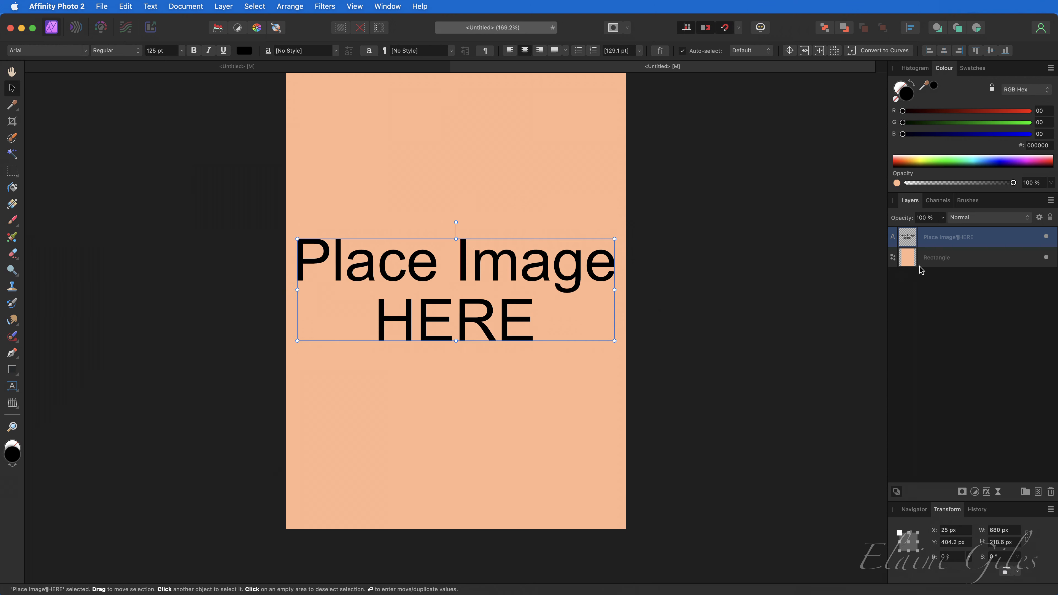
Combine the text and rectangle layers into a locked group named Placeholder
shift+click(958, 259)
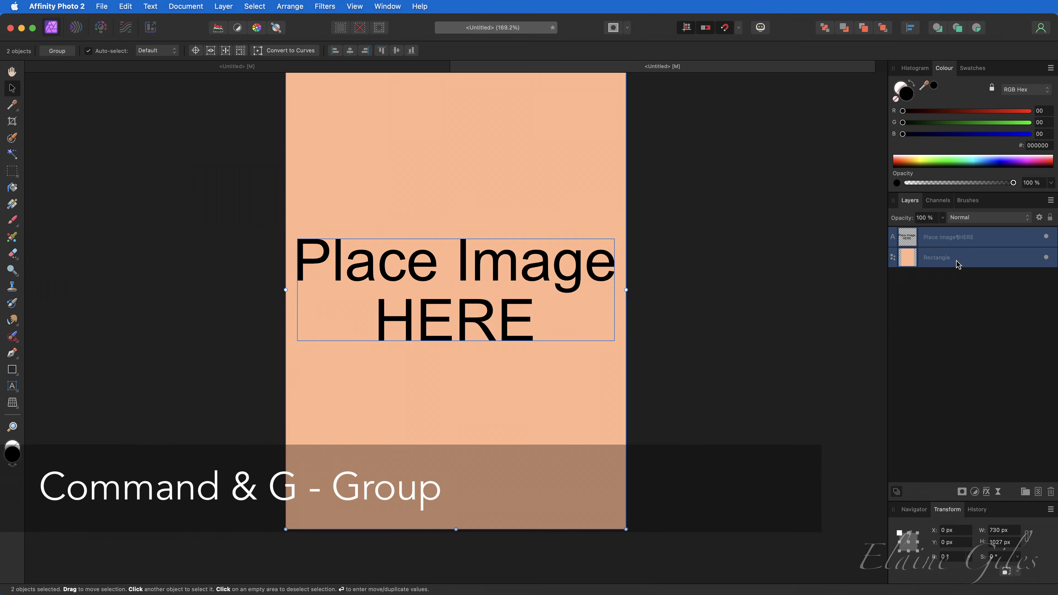
key(super+g)
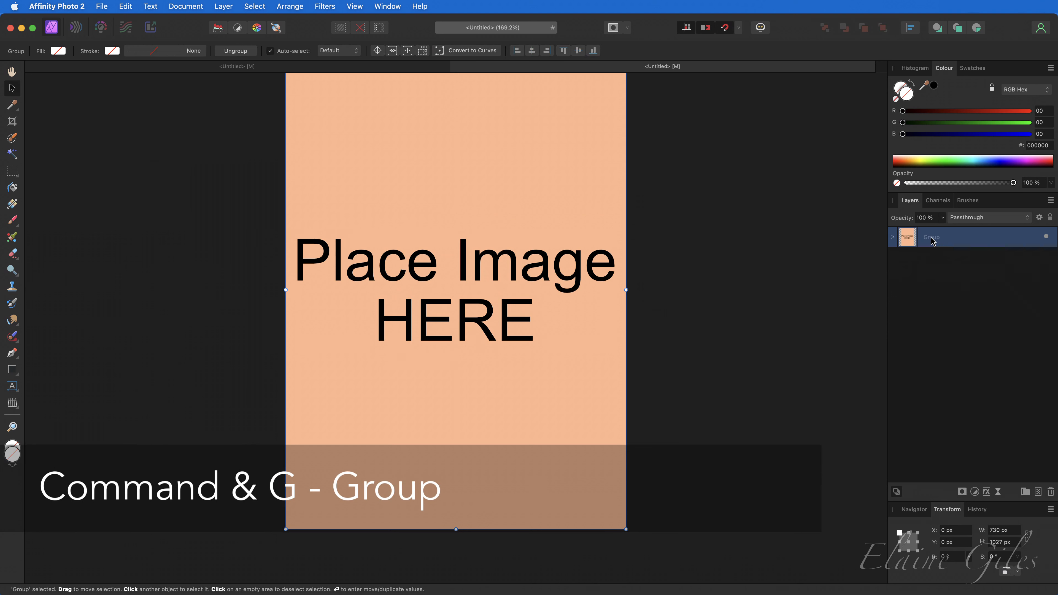
double_click(931, 237)
text(Placeholder)
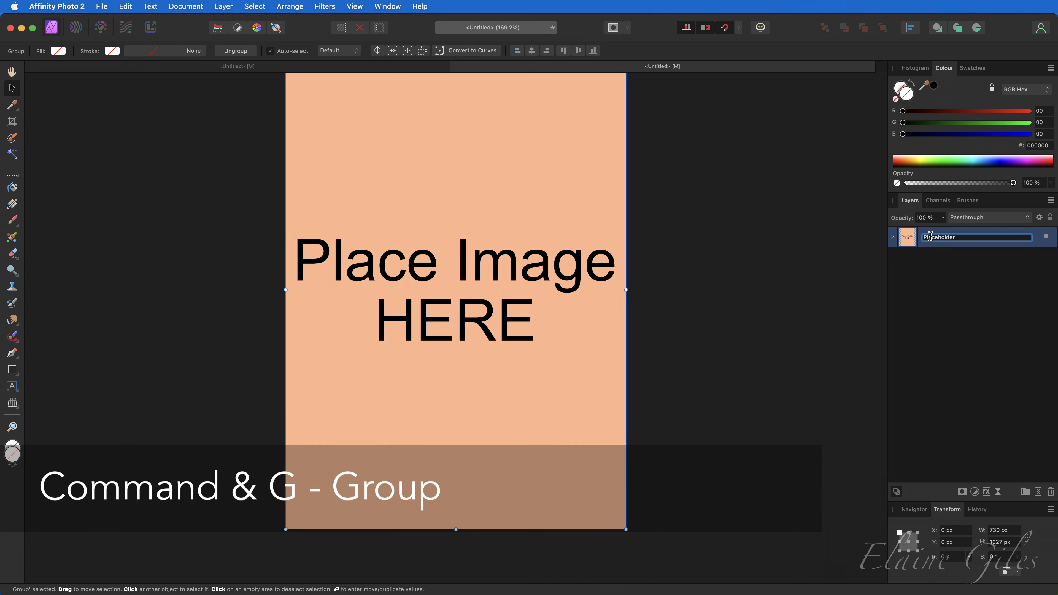
key(Return)
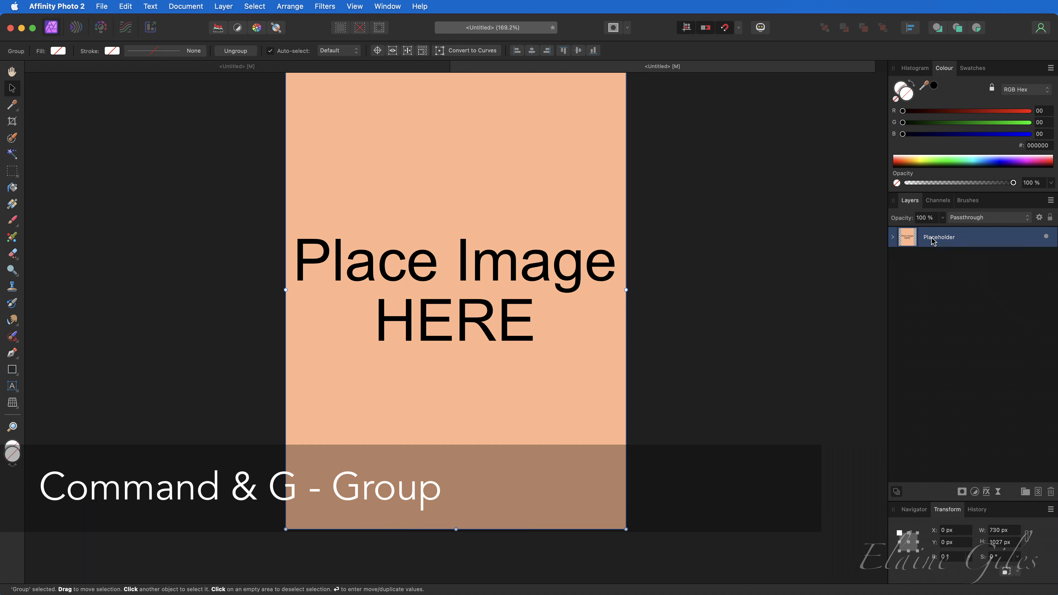
click(1050, 218)
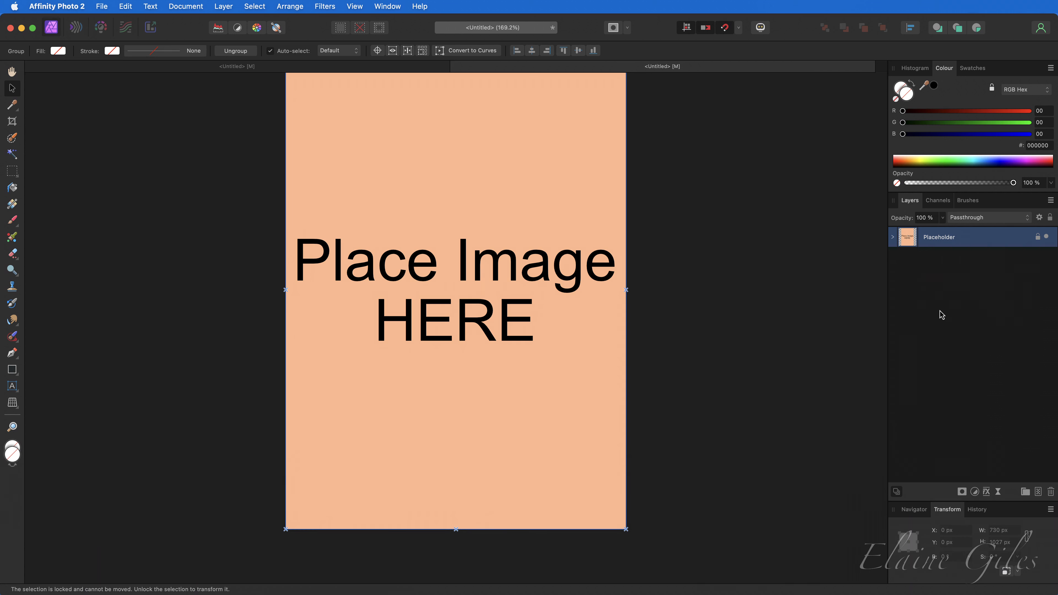
Save the document as Placeholder in the 99 - Data folder and close it
key(super+s)
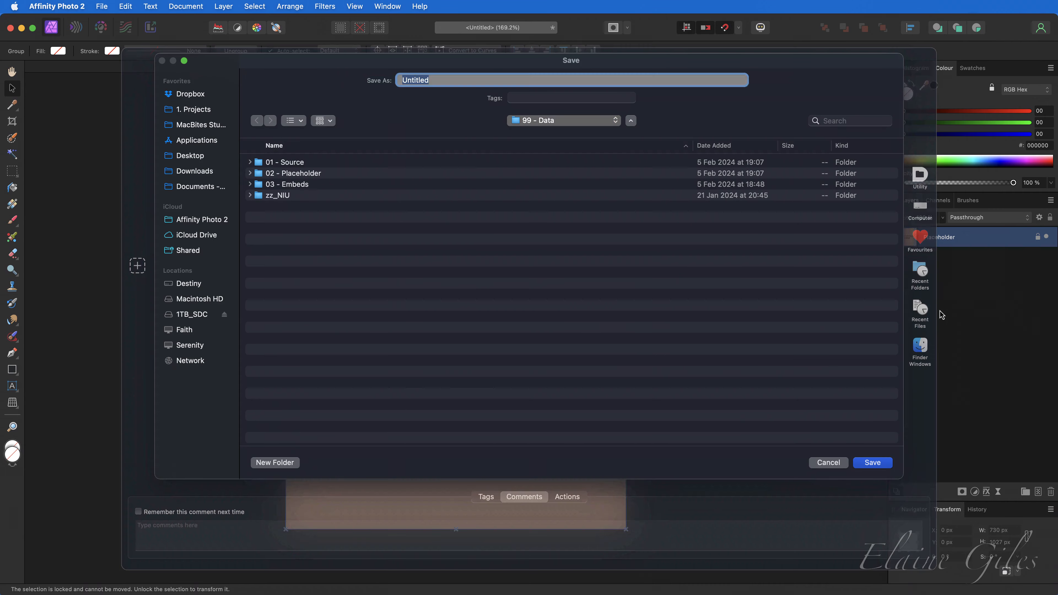
text(Placeholder)
key(Return)
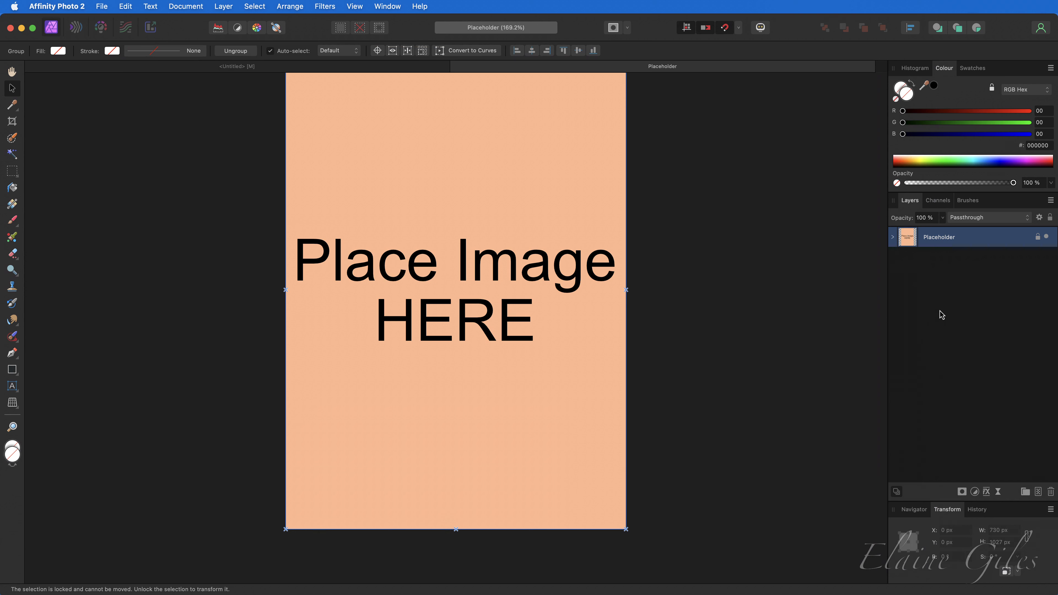
key(super+w)
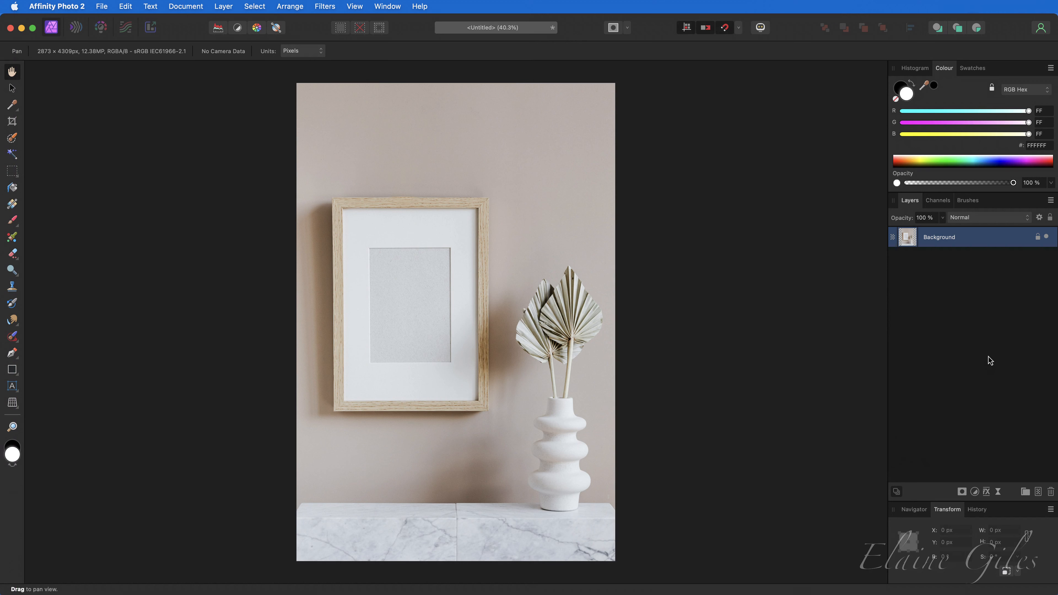
Try placing the Placeholder document at its default size over the frame, and delete the placed copy
click(103, 5)
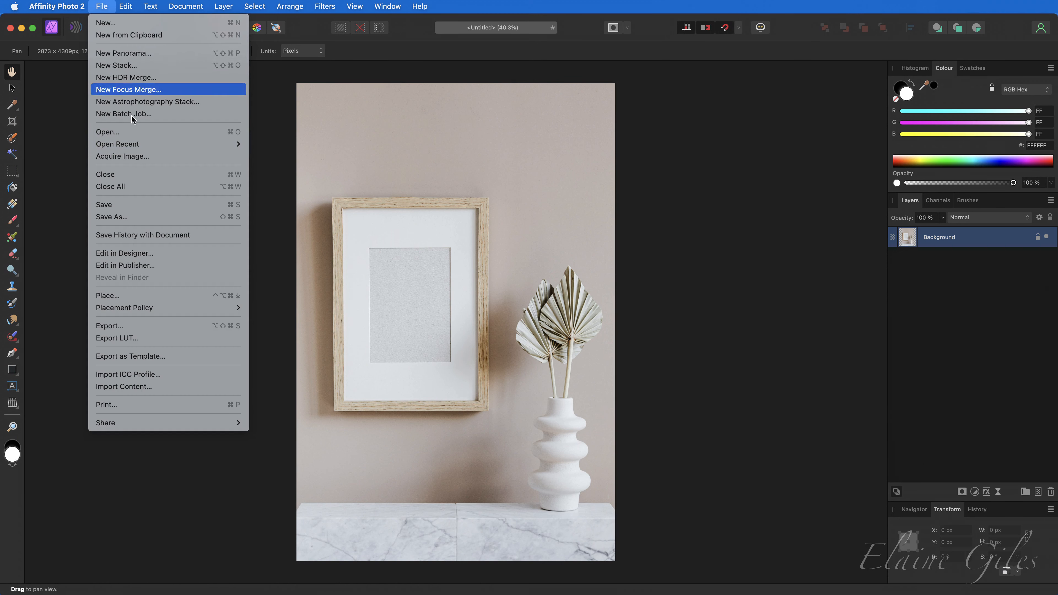
click(170, 292)
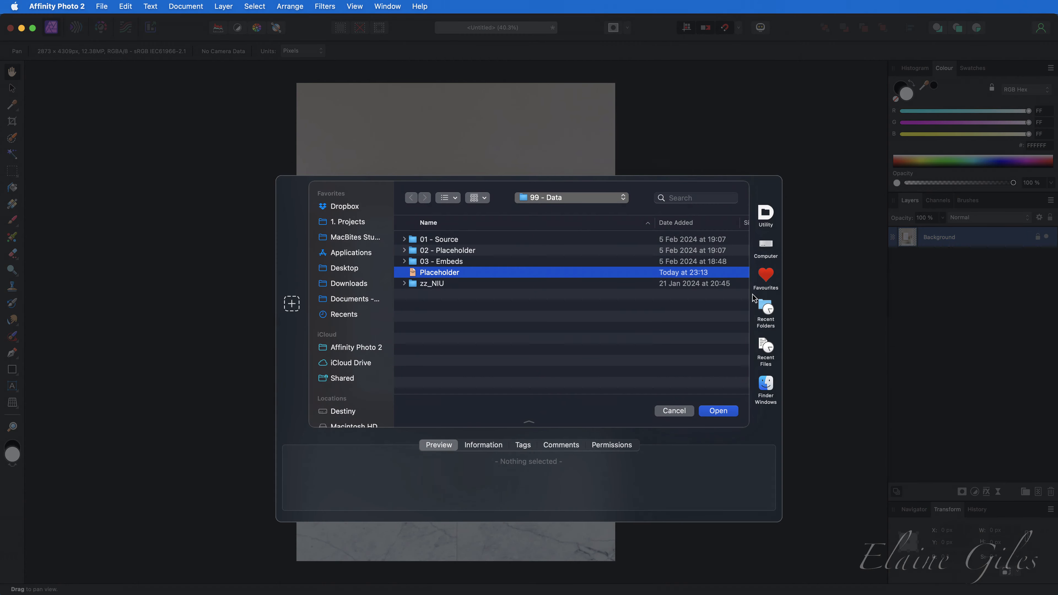
click(718, 411)
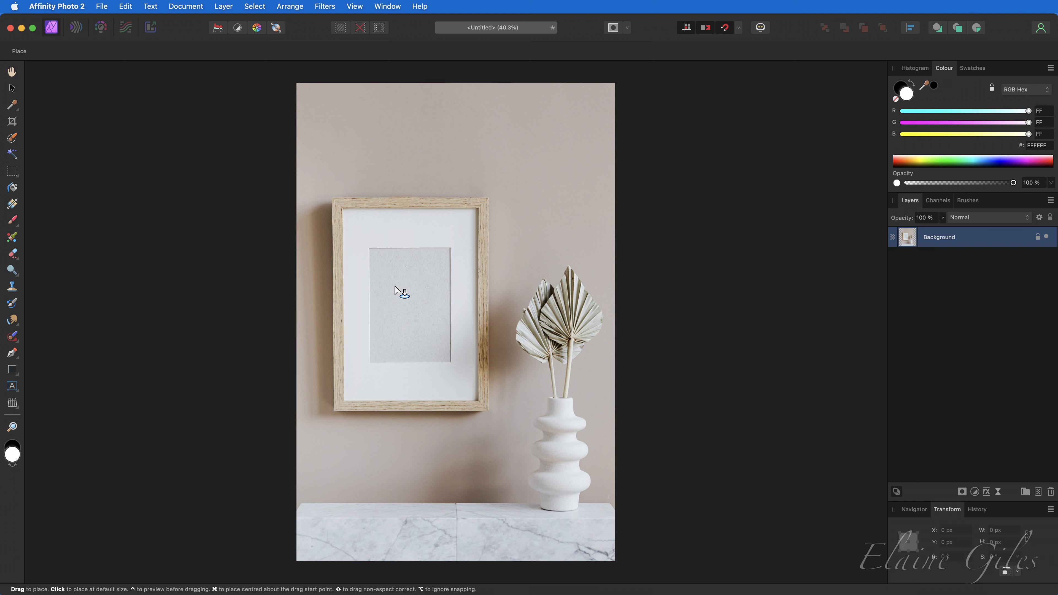
click(396, 290)
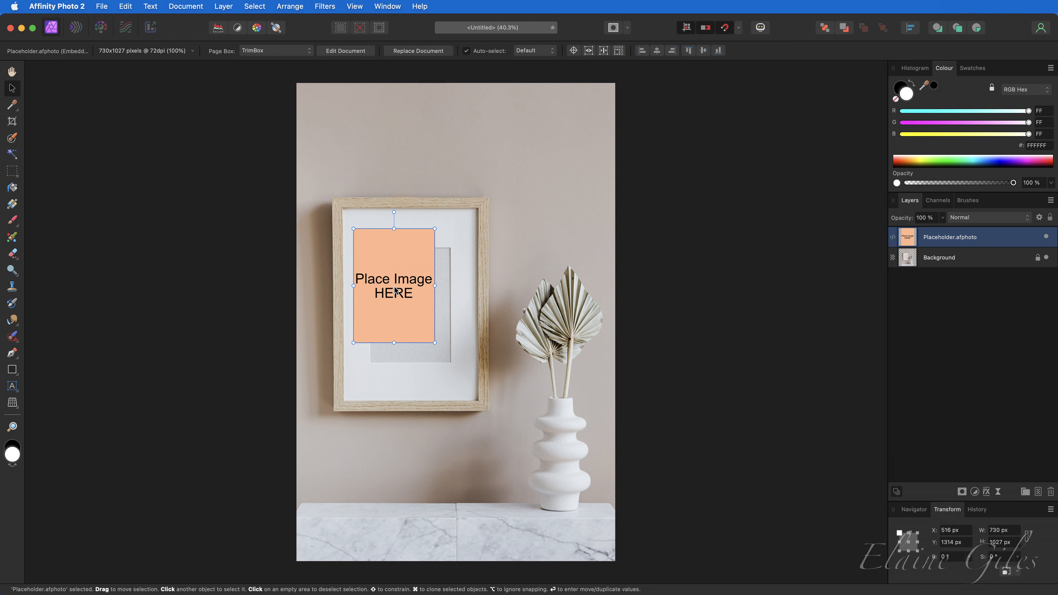
key(Delete)
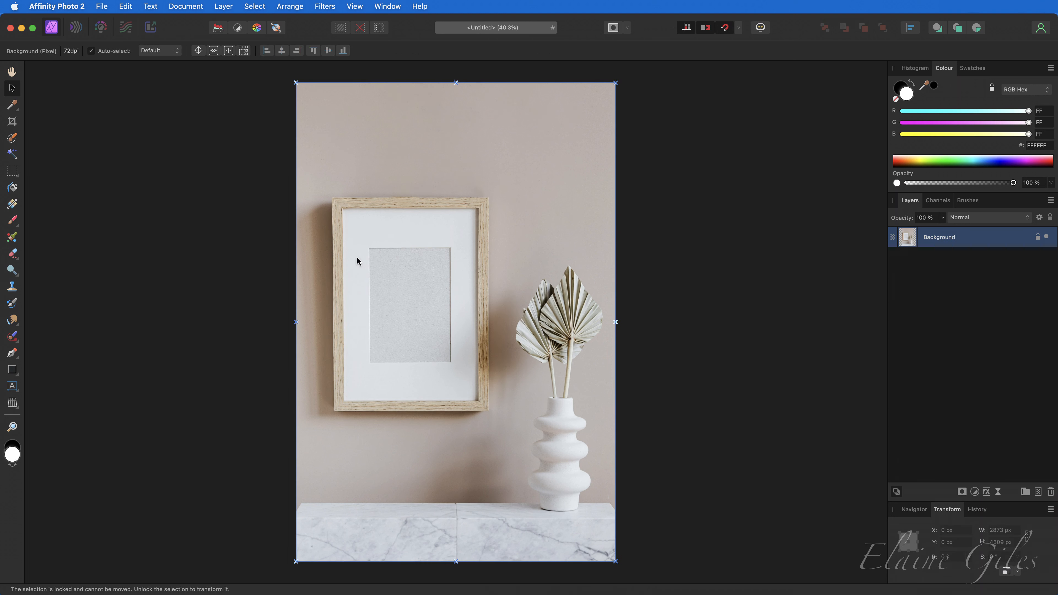
Place the Placeholder document over the frame's inner opening, sized to about 731 x 1028 px
click(104, 7)
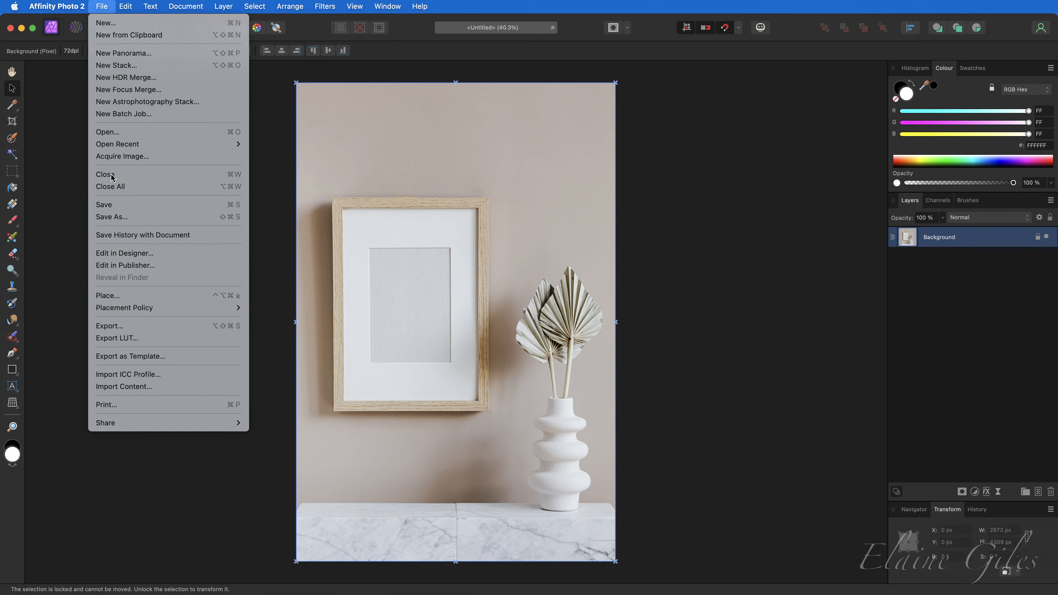
click(119, 295)
click(439, 272)
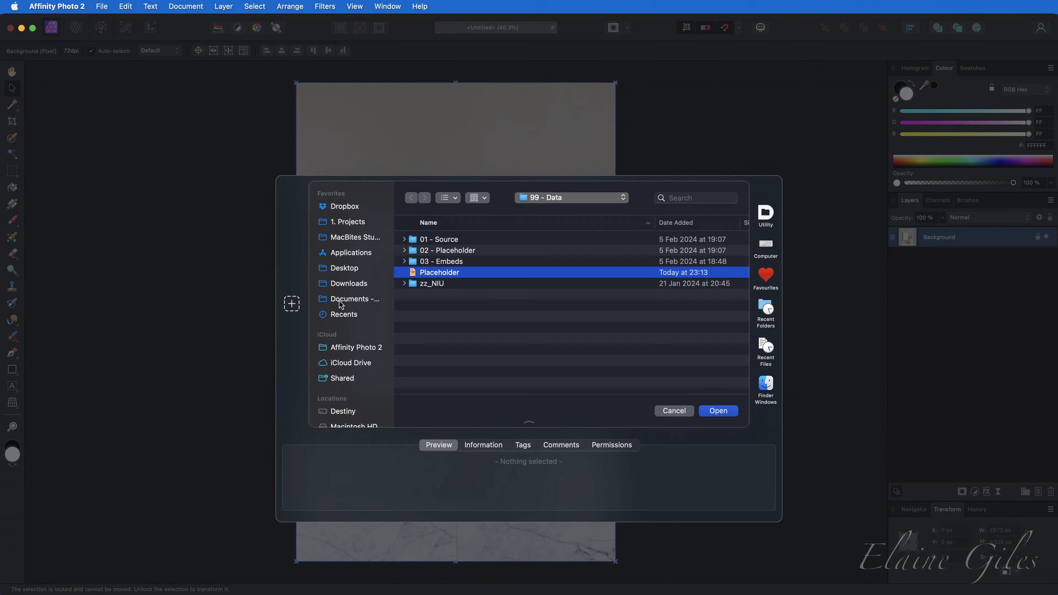
click(721, 412)
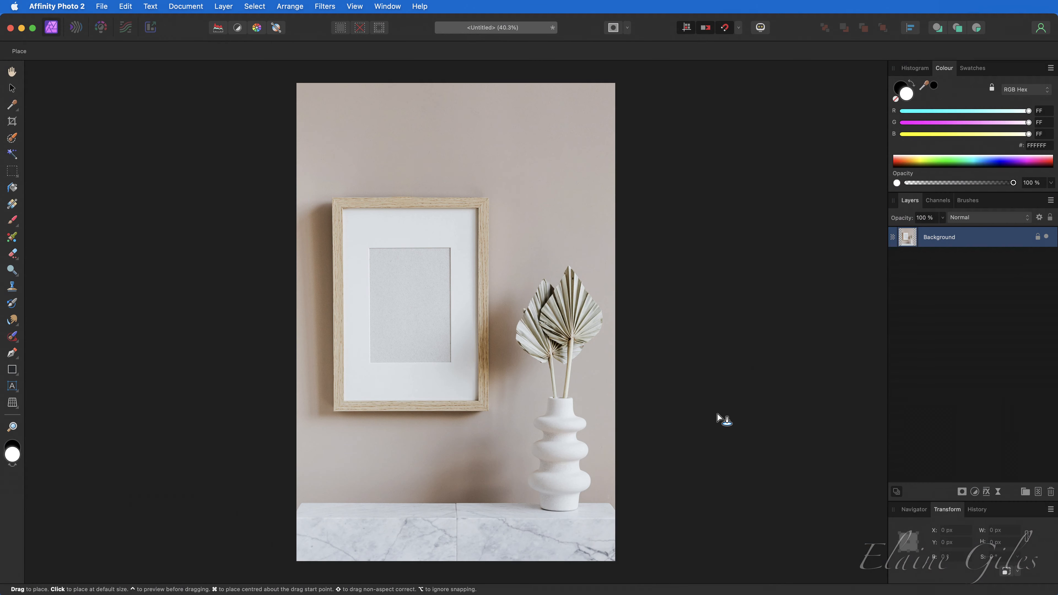
drag(370, 250, 451, 363)
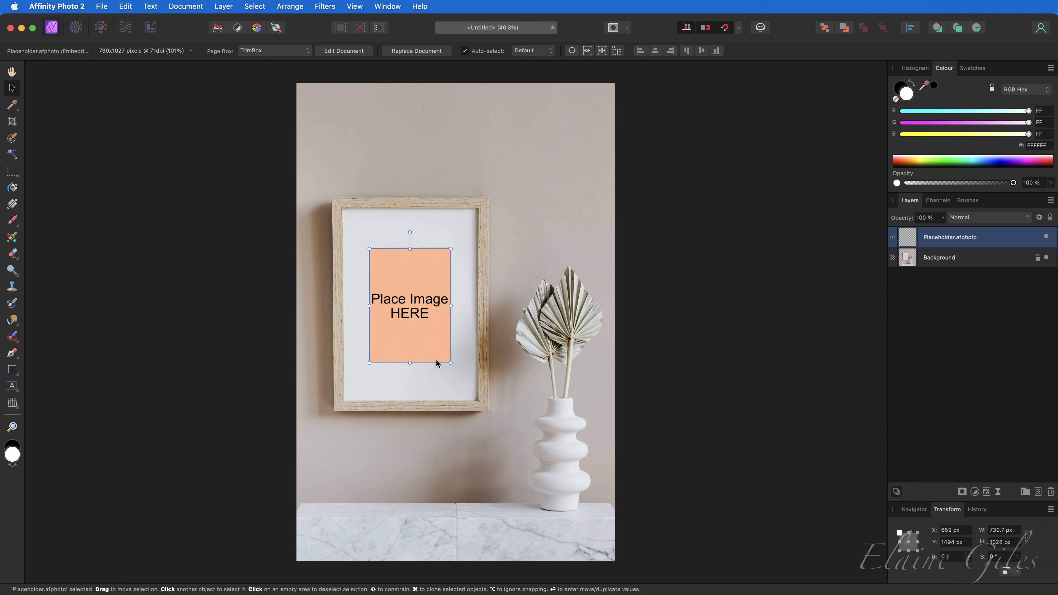
click(453, 384)
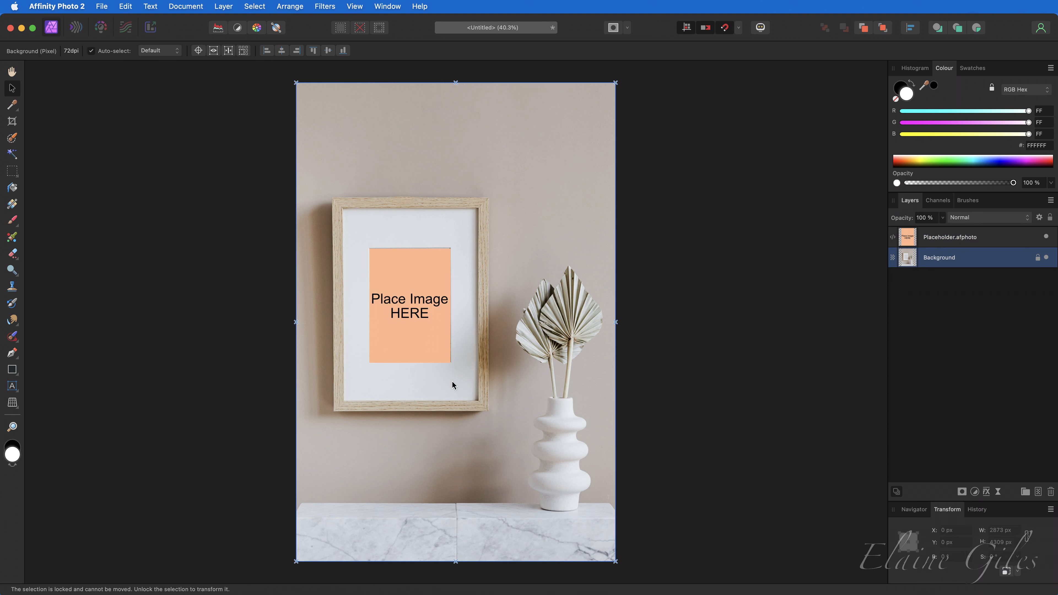
Add a live Perspective filter to the Placeholder.afphoto layer
scroll(391, 308, up, 5)
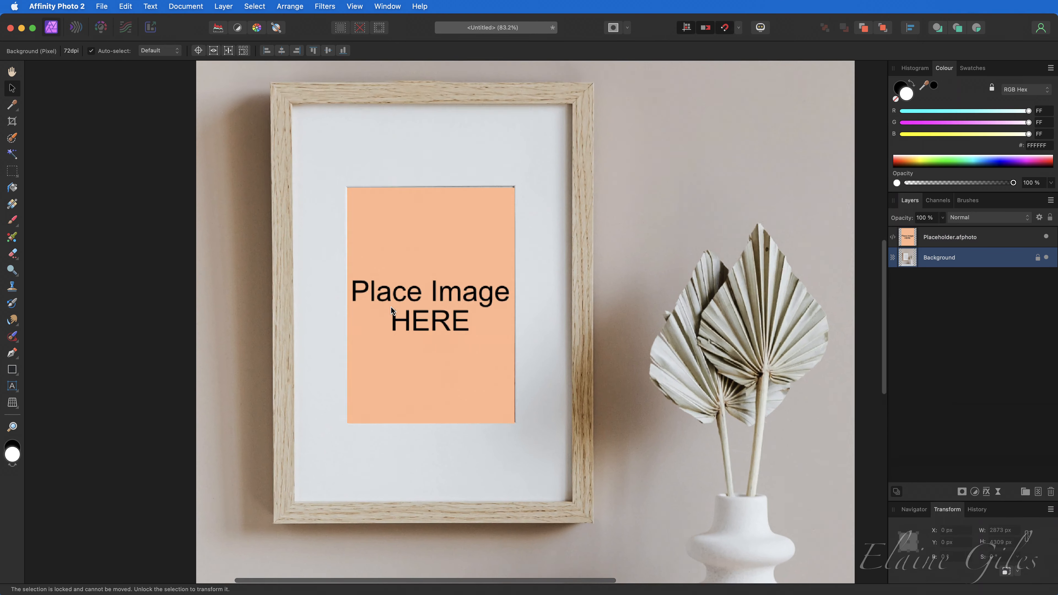
scroll(391, 307, up, 5)
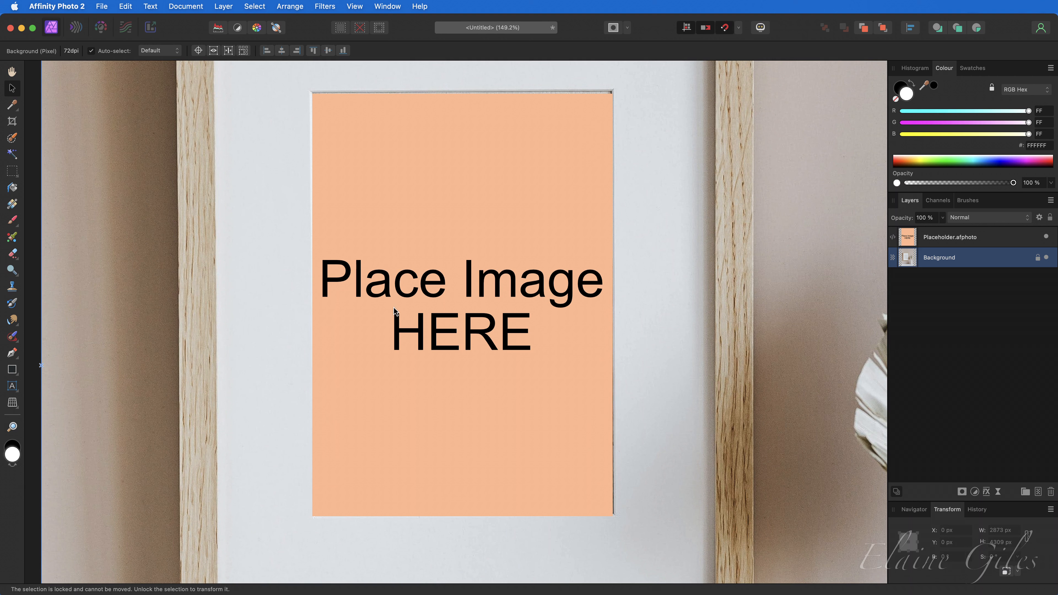
click(938, 238)
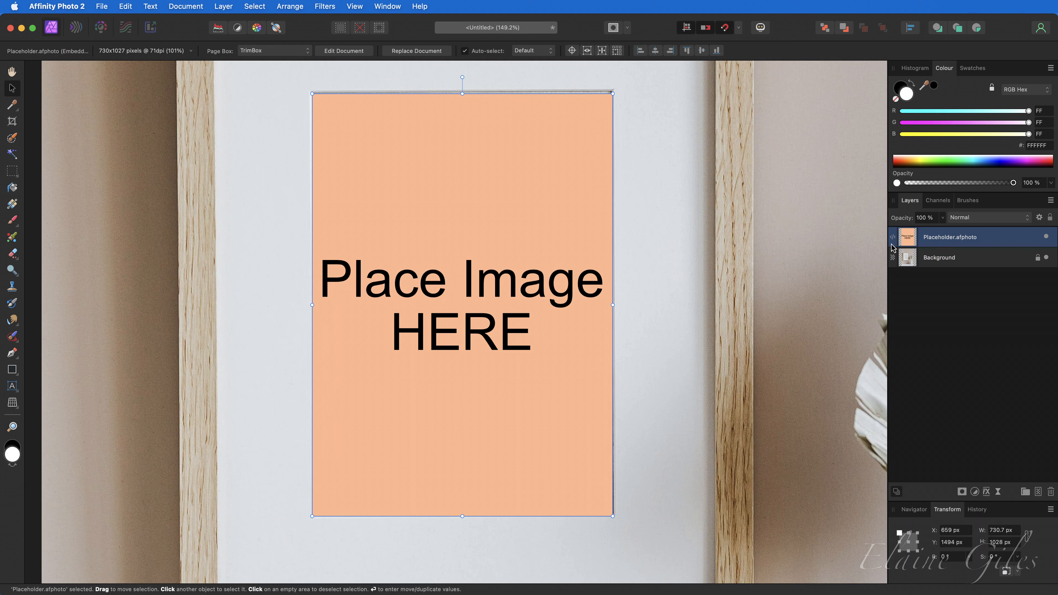
click(223, 7)
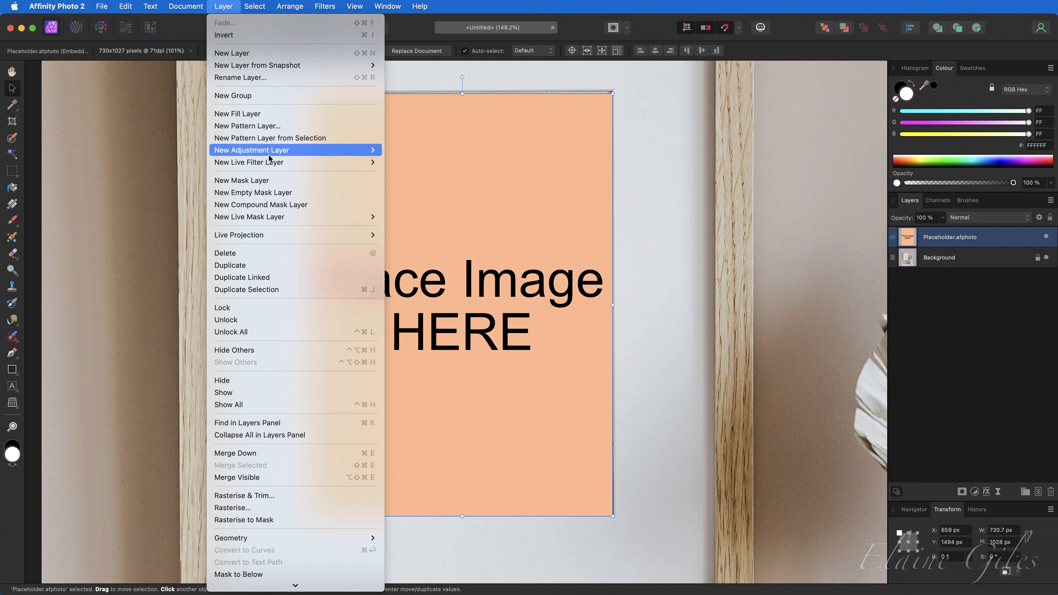
mouse_move(271, 165)
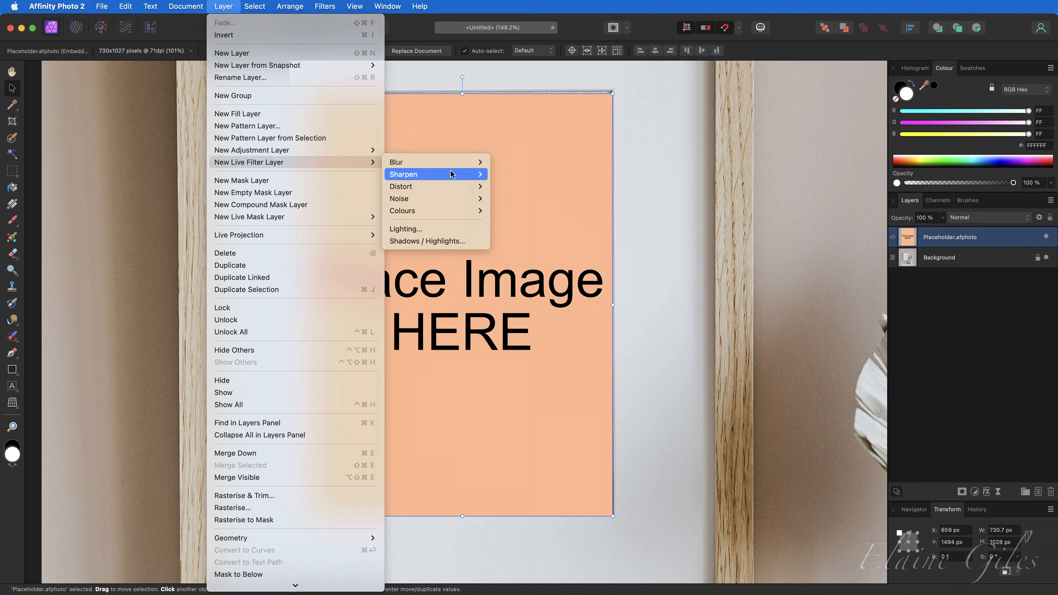
mouse_move(449, 188)
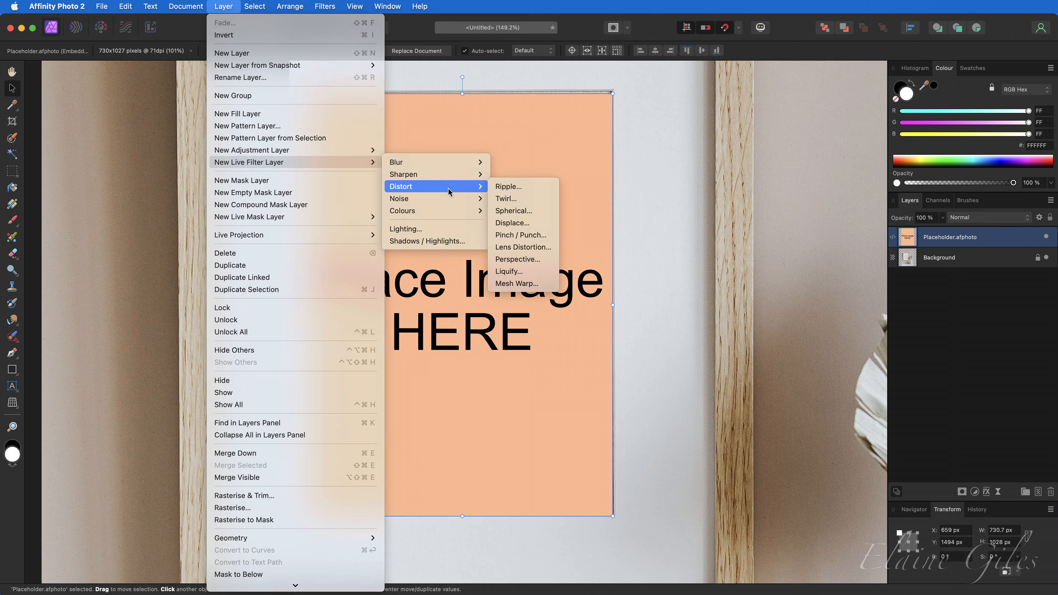
click(538, 259)
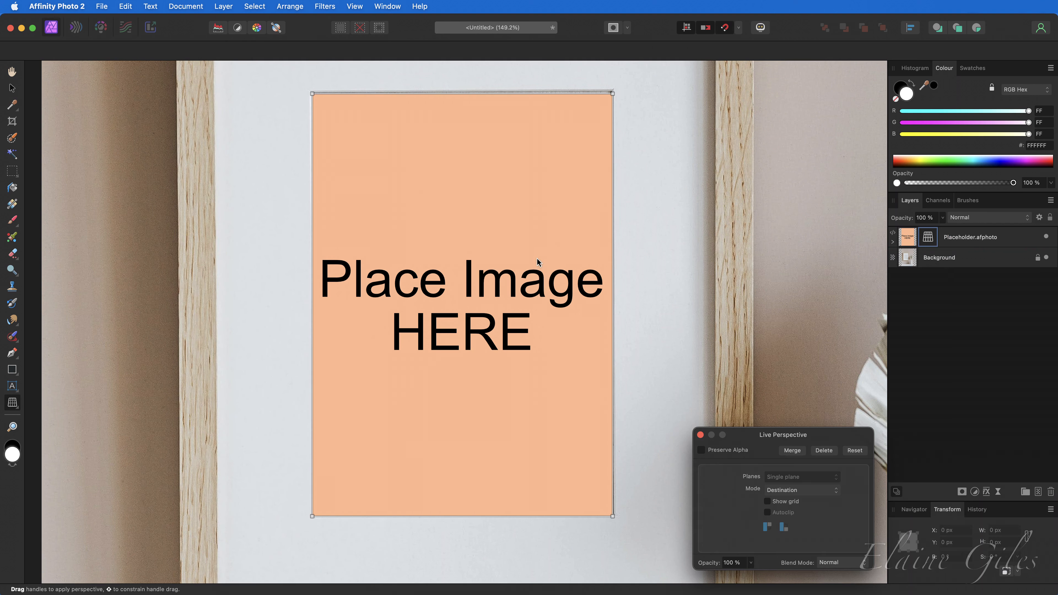
Try the perspective grid and an opacity adjustment on the Placeholder layer as aids for judging its fit
click(774, 502)
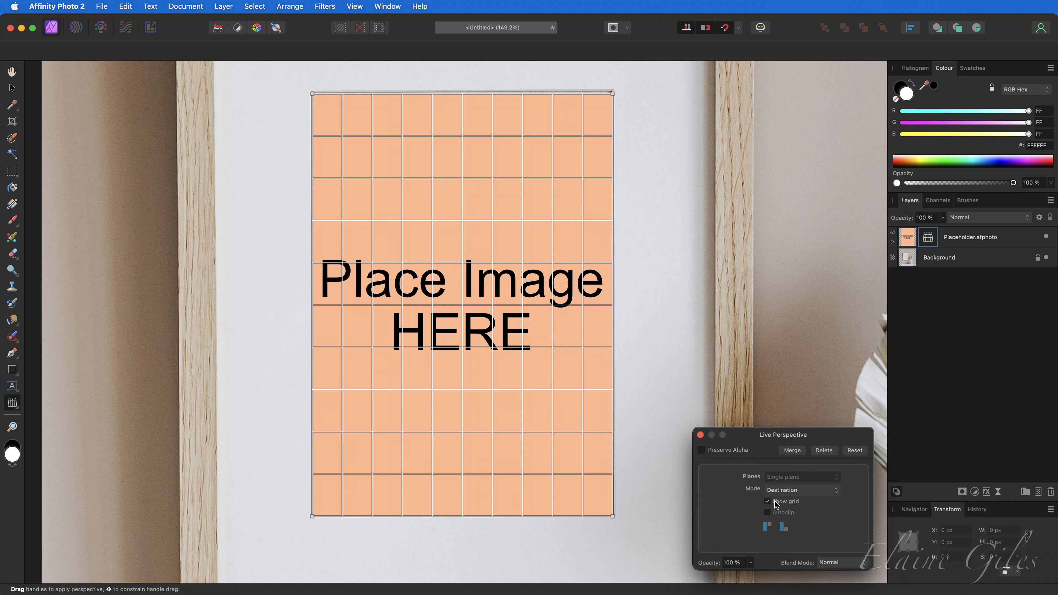
click(908, 237)
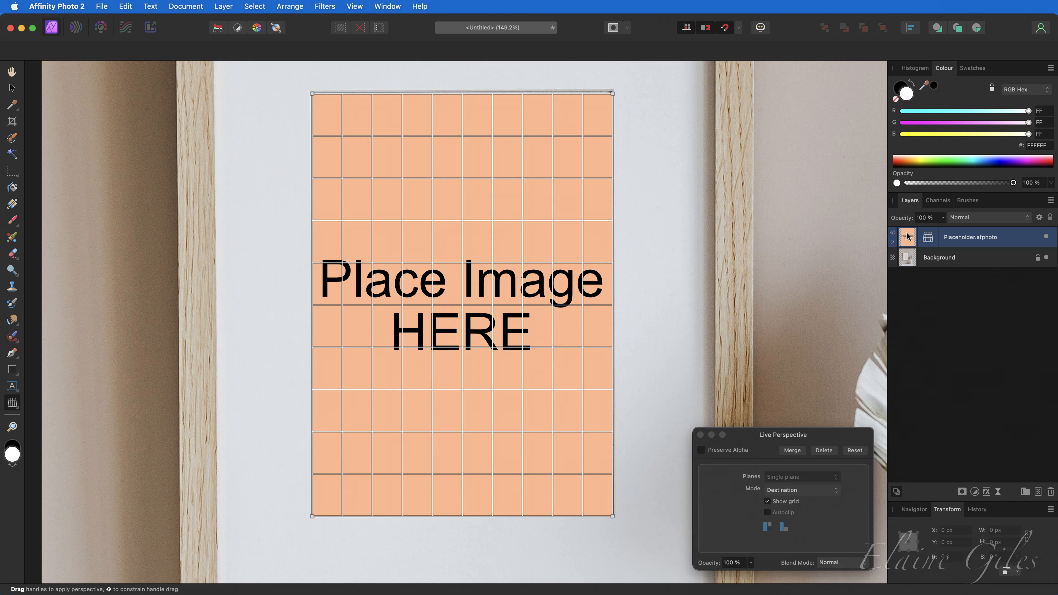
key(v)
click(943, 218)
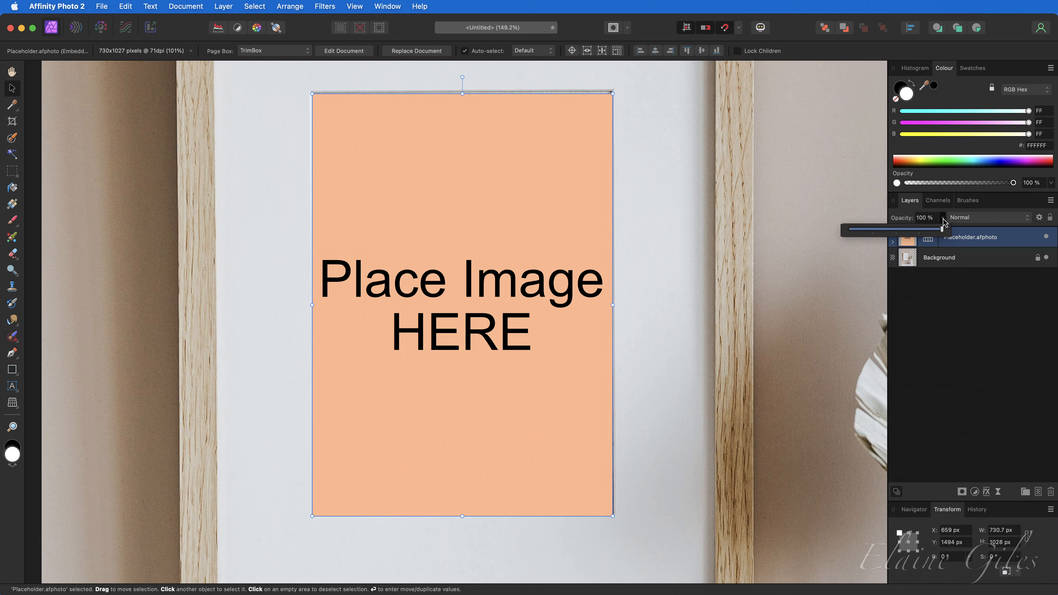
mouse_move(942, 230)
mouse_down()
mouse_move(880, 239)
mouse_move(952, 242)
mouse_up()
click(929, 283)
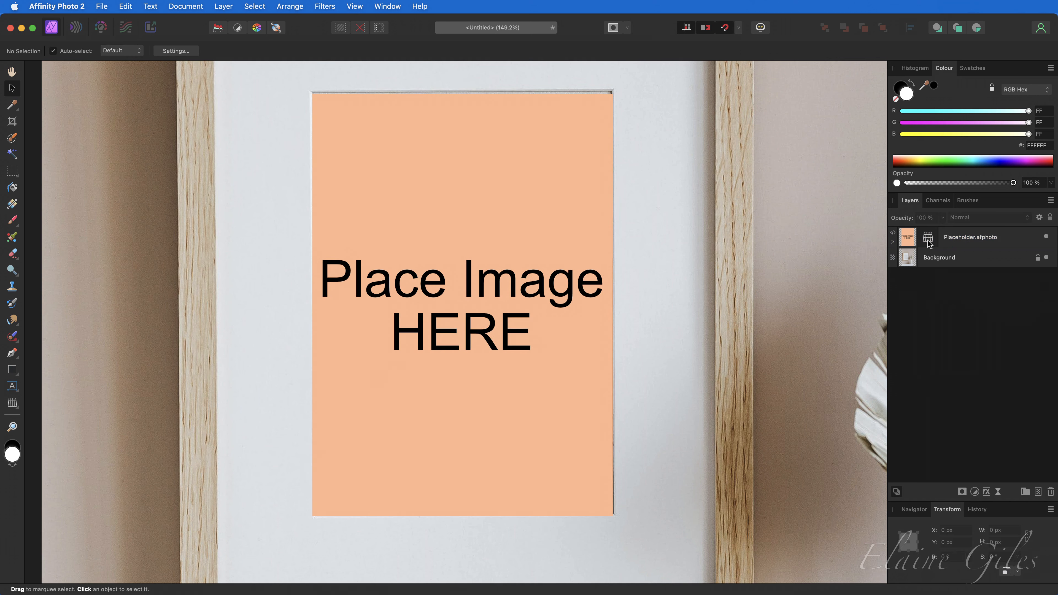
Reopen the layer's live Perspective filter and align the placeholder's two upper corners with the frame opening
click(928, 239)
scroll(309, 80, up, 10)
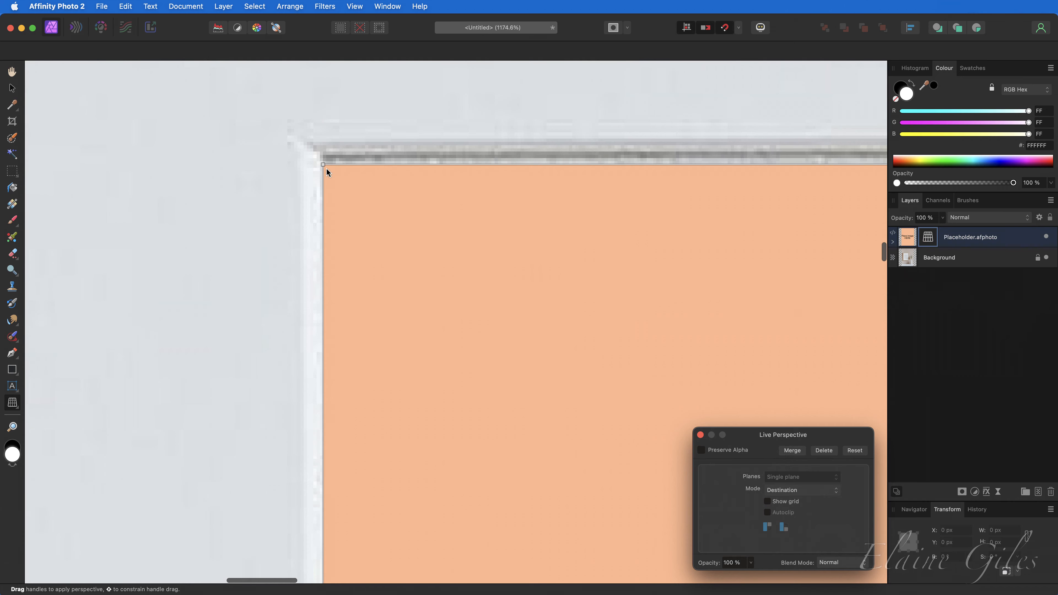
drag(323, 164, 326, 158)
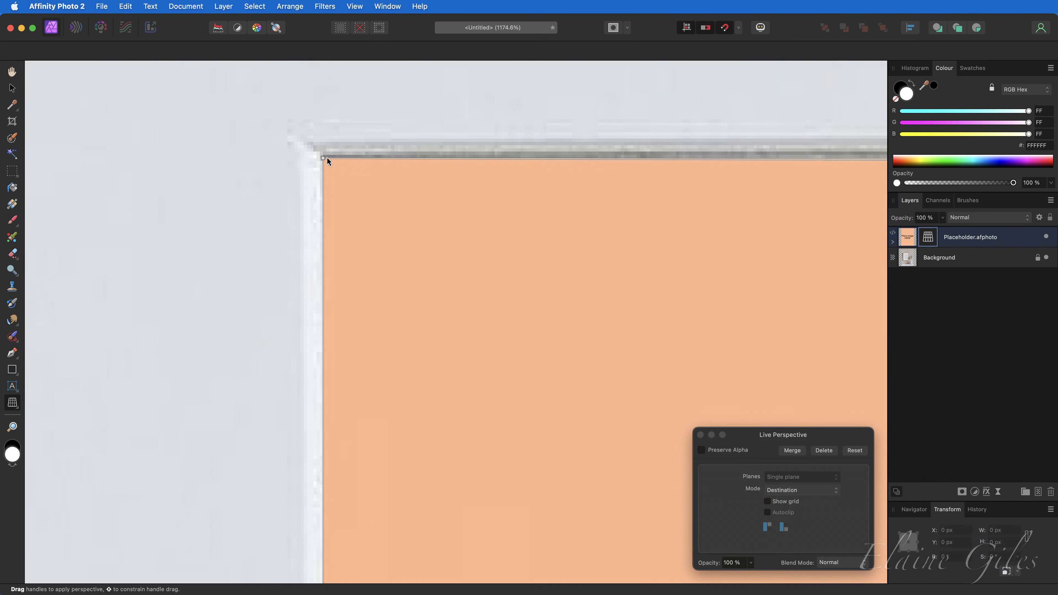
scroll(585, 210, right, 10)
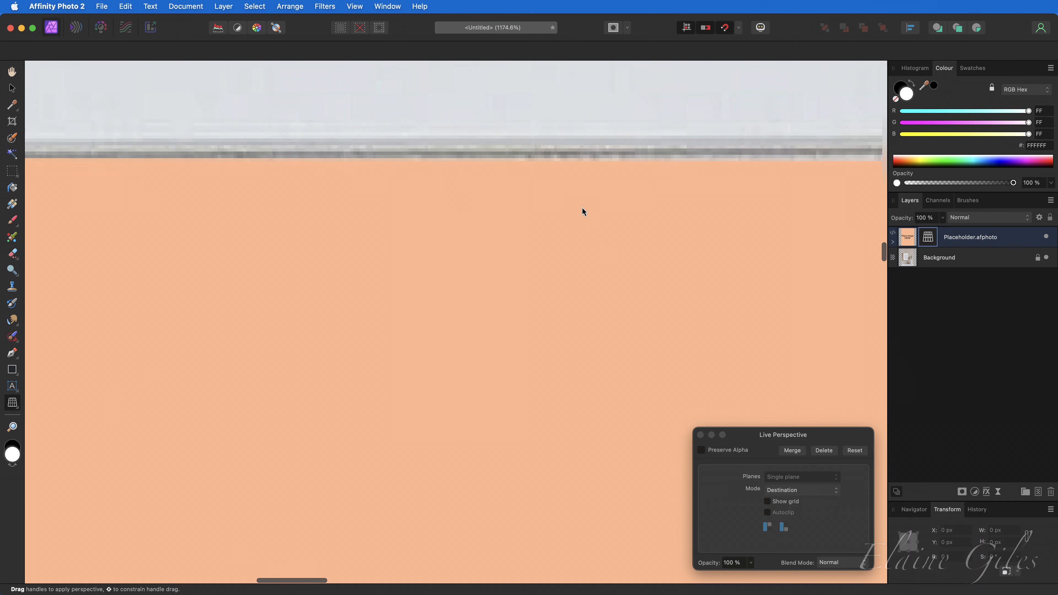
scroll(580, 206, right, 10)
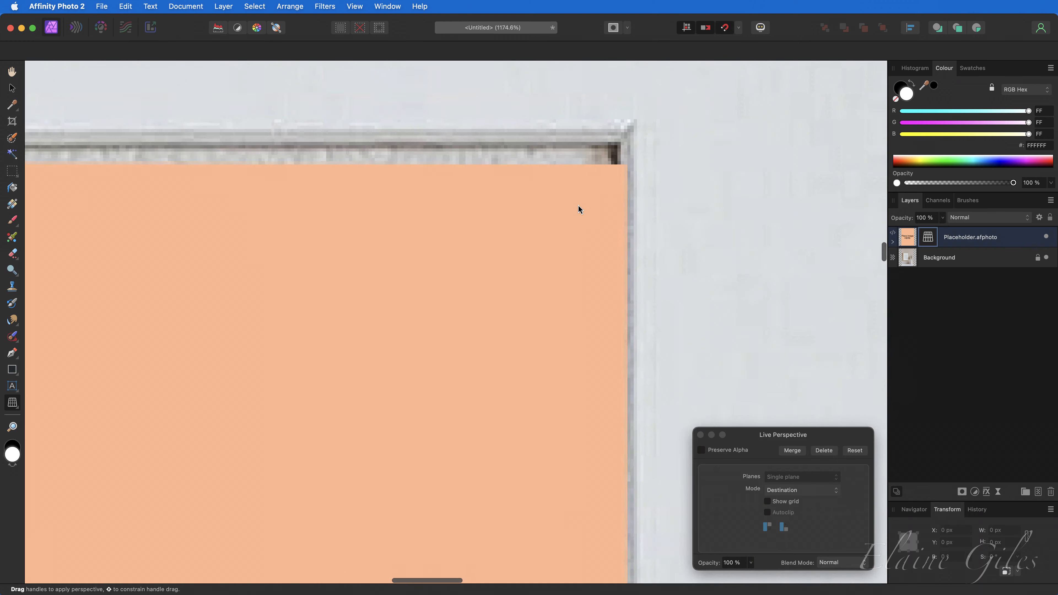
drag(567, 165, 560, 145)
Align the placeholder's lower-right perspective corner with the inner corner of the frame opening
scroll(560, 381, down, 10)
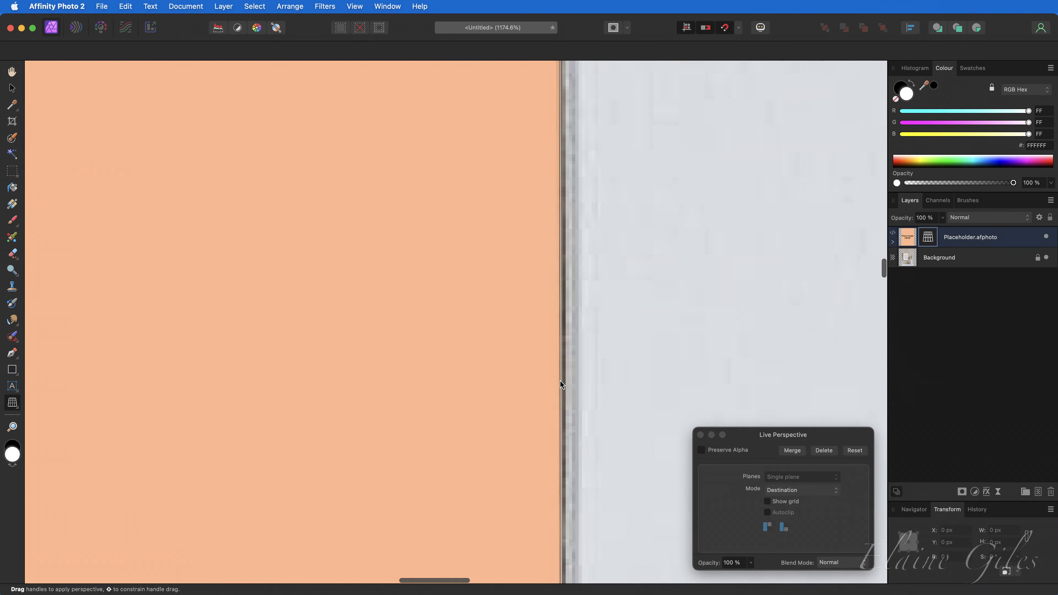
scroll(560, 377, down, 10)
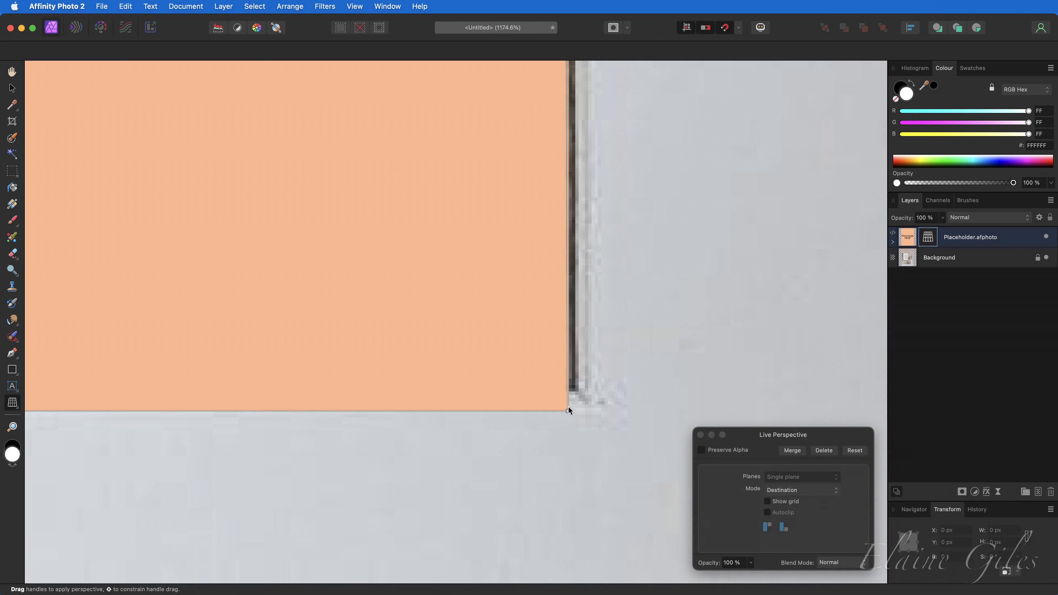
drag(568, 411, 572, 385)
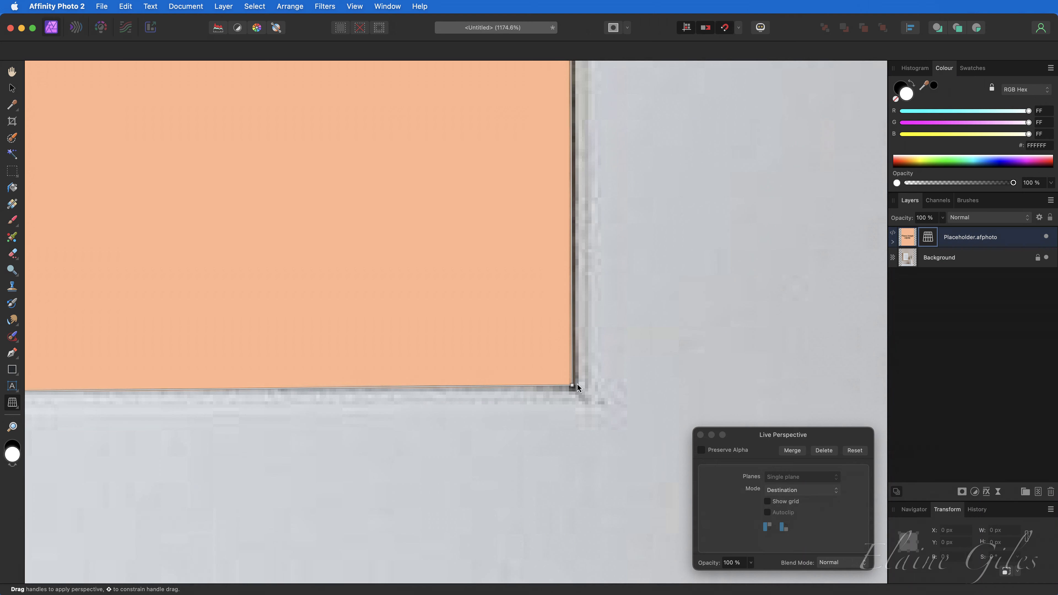
drag(572, 386, 573, 387)
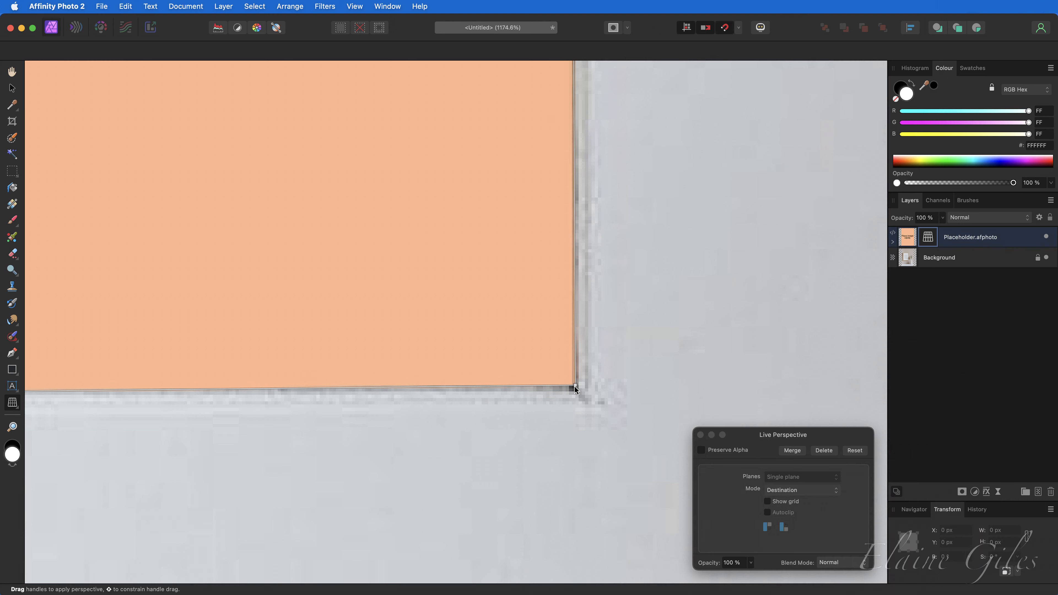
Align the placeholder's lower-left perspective corner with the frame opening, and leave the filter by selecting the Background layer
scroll(425, 376, left, 5)
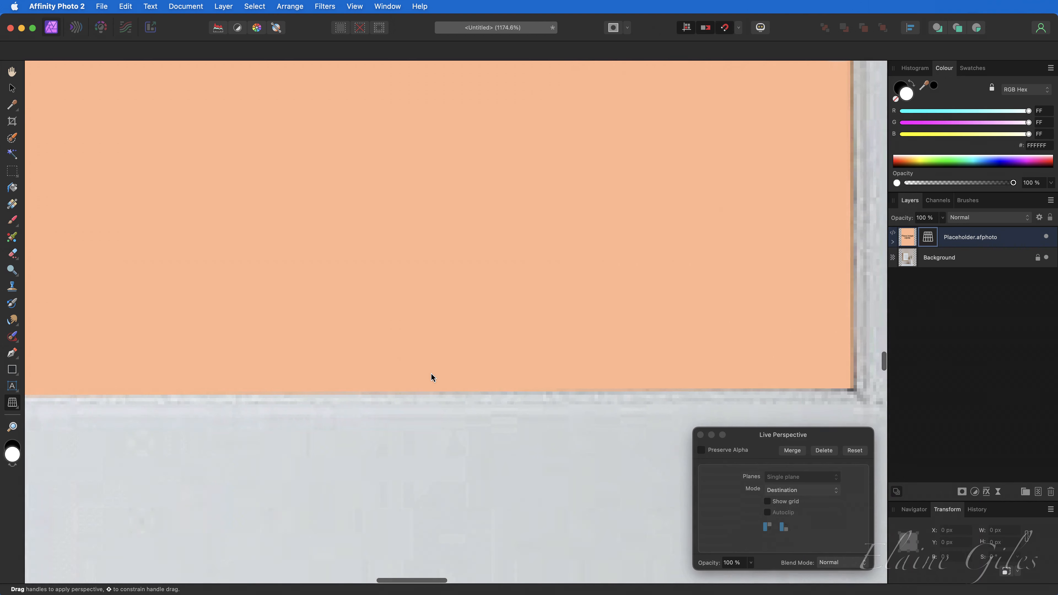
scroll(429, 373, left, 5)
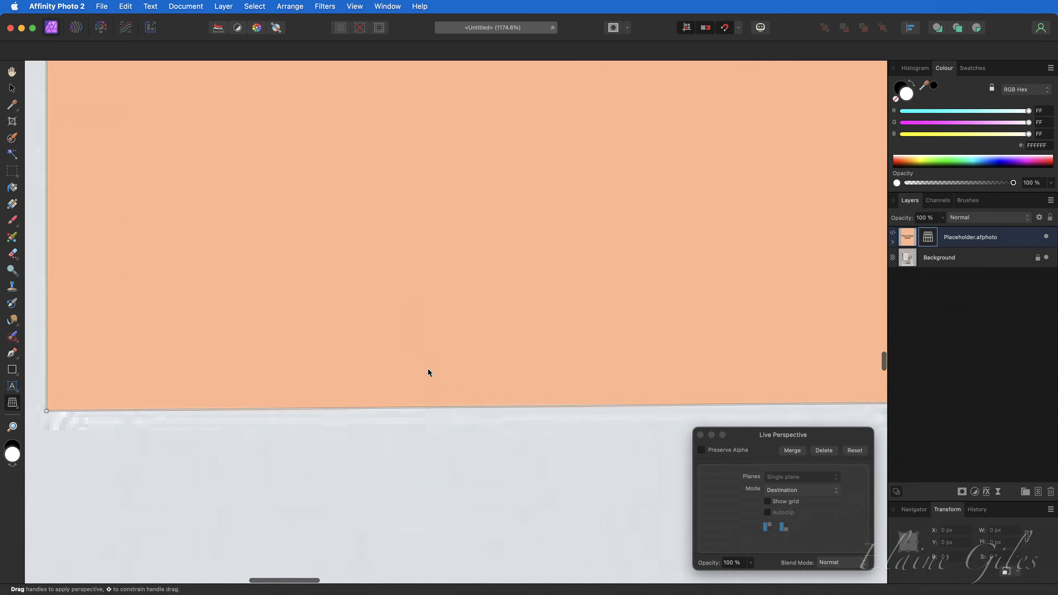
scroll(429, 372, left, 5)
drag(325, 412, 355, 406)
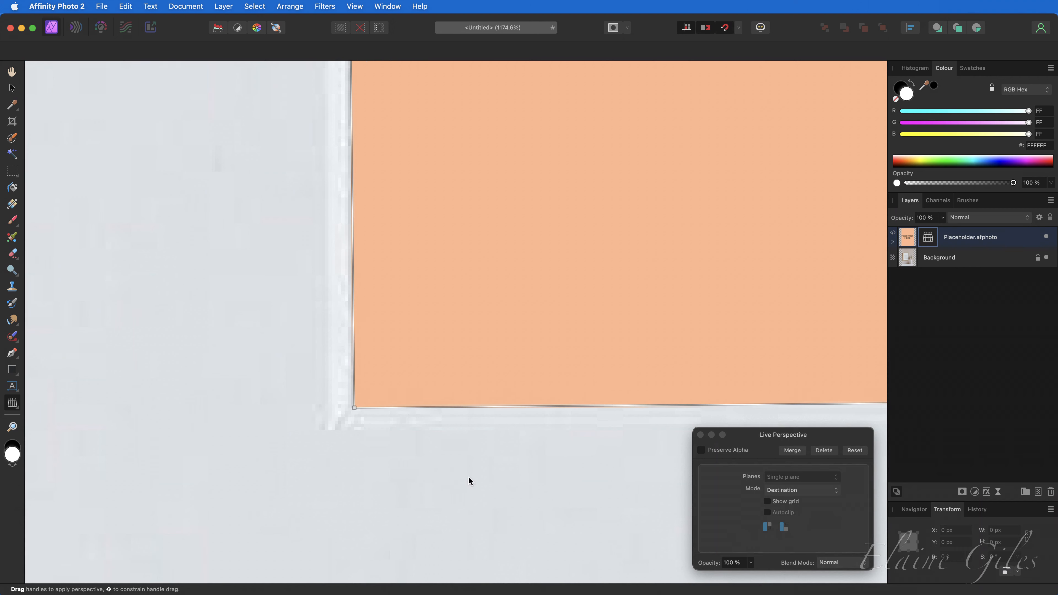
key(super+0)
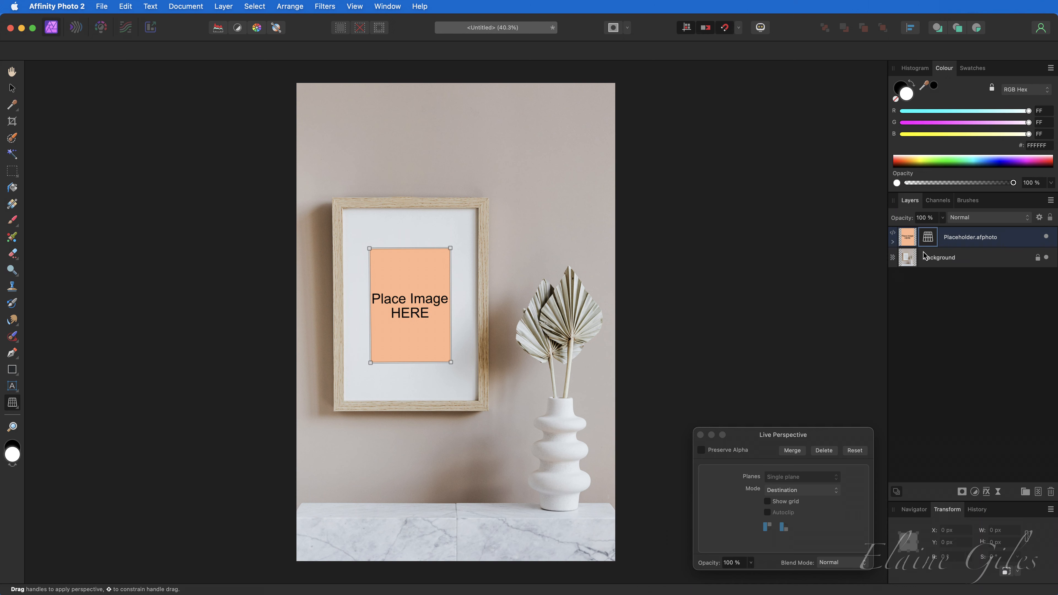
click(903, 261)
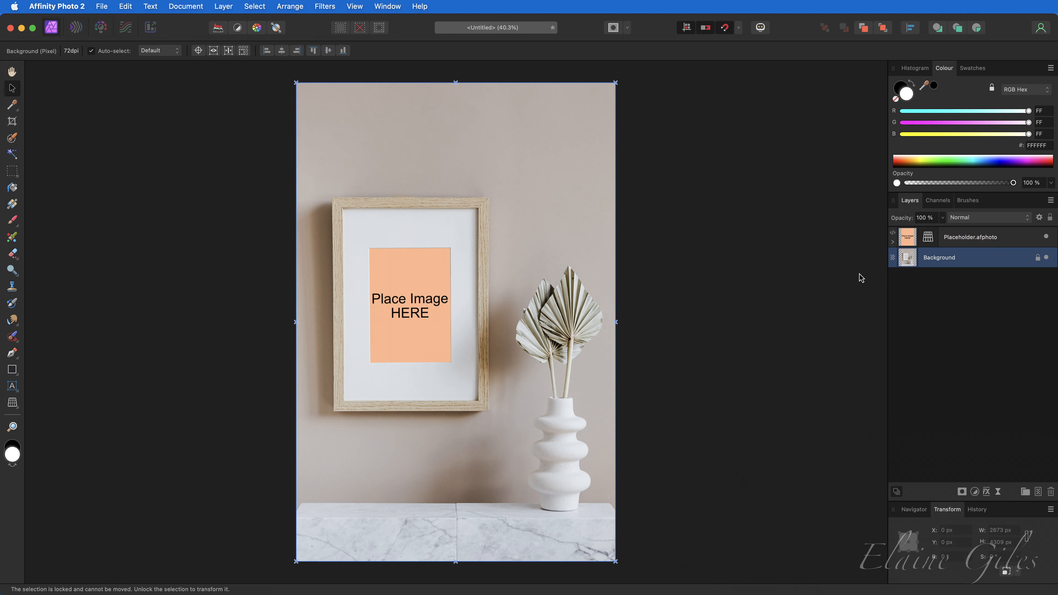
scroll(394, 316, up, 5)
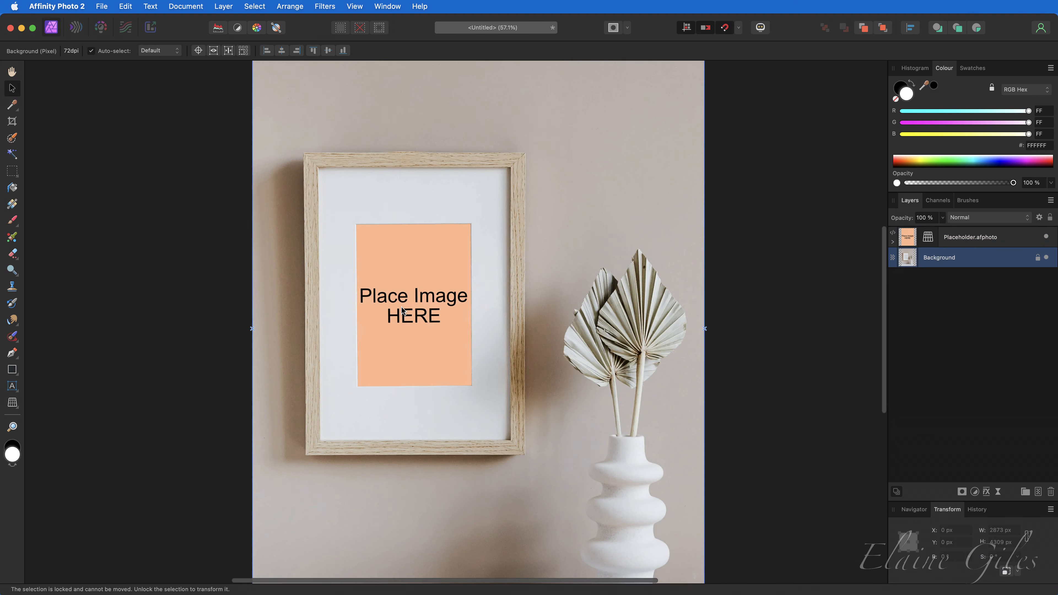
Add an Outline layer effect with a 1 px radius to the Placeholder.afphoto layer
scroll(401, 307, up, 2)
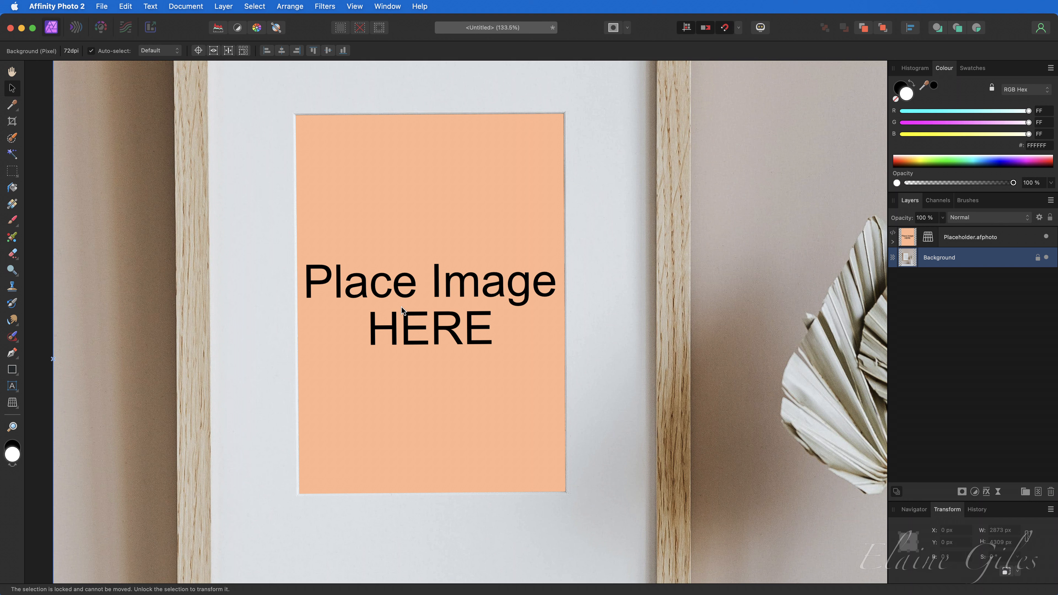
click(903, 239)
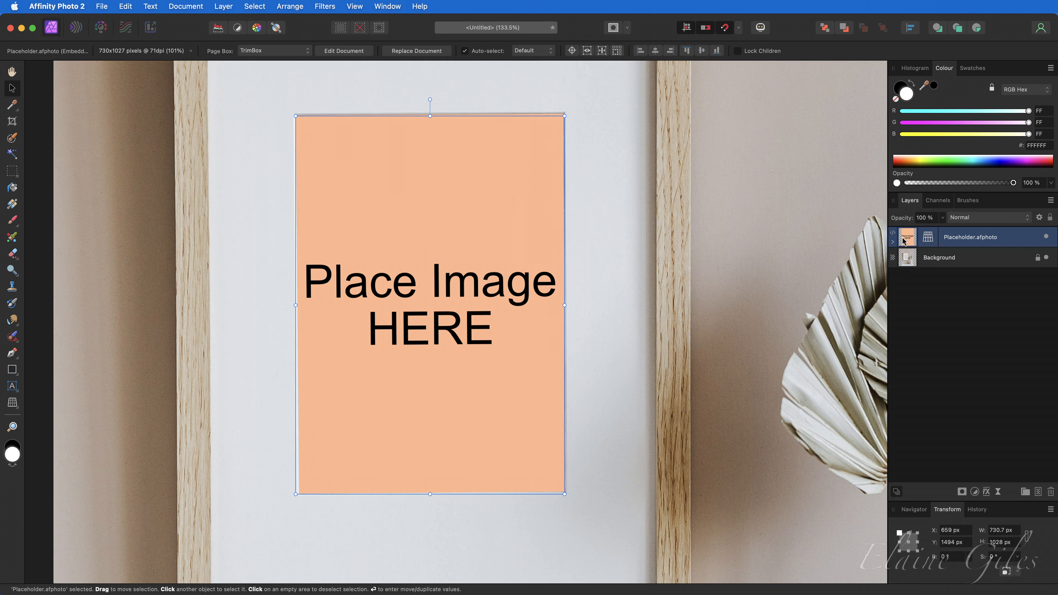
click(987, 492)
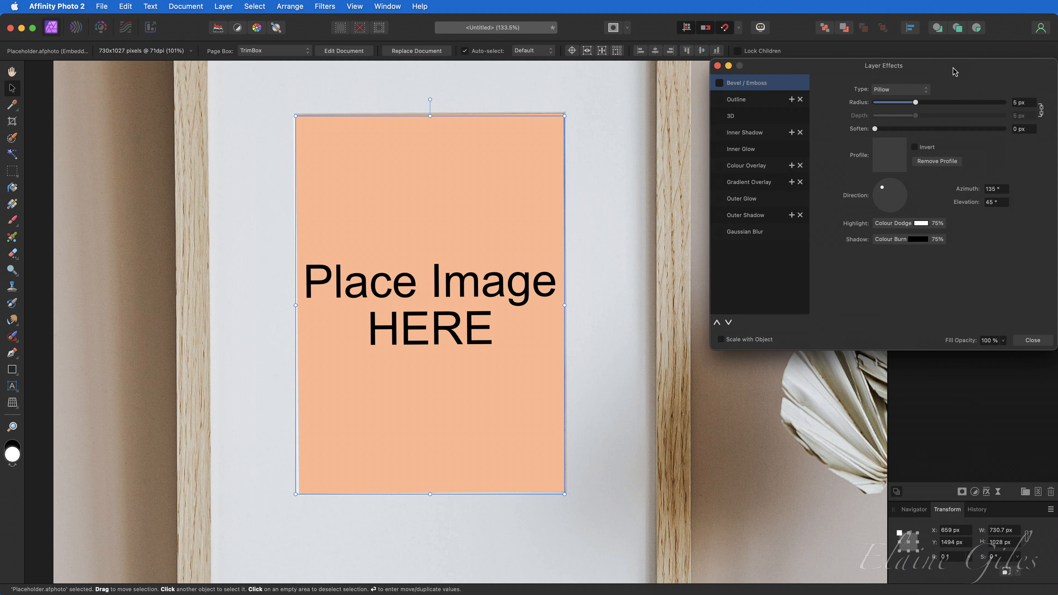
drag(955, 72, 806, 134)
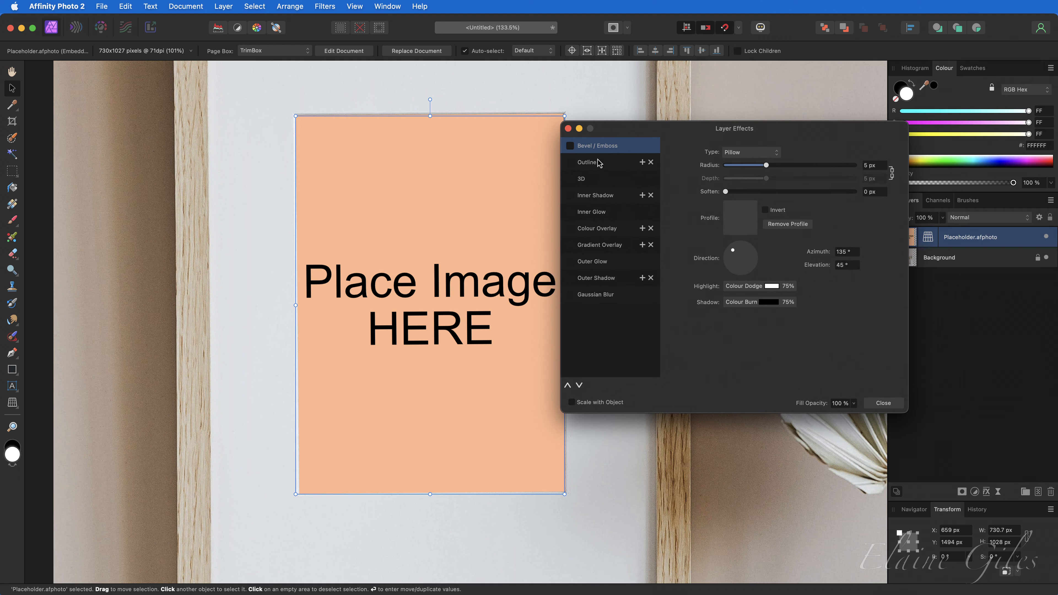
click(585, 162)
click(570, 162)
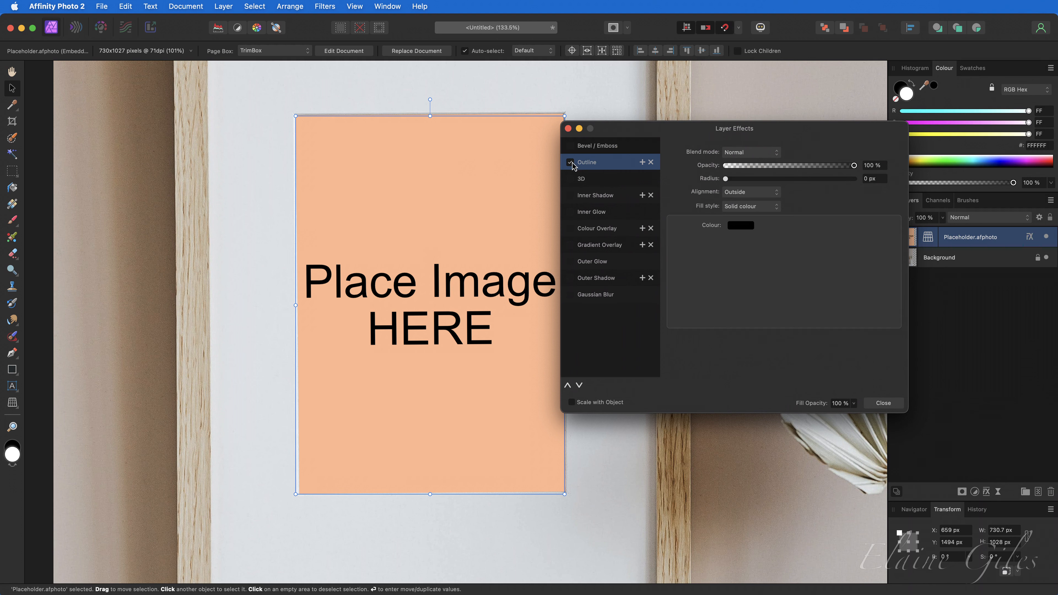
click(877, 178)
text(1)
key(Return)
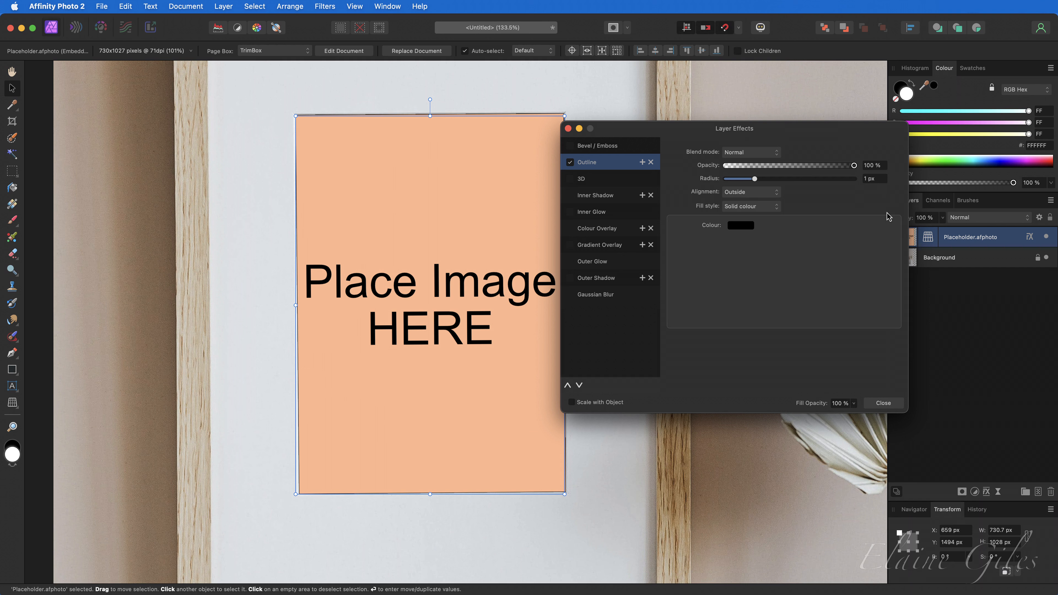
Add an Inner Shadow effect with a 30 px radius and 2% intensity, close the effects, and select the Background layer
click(598, 198)
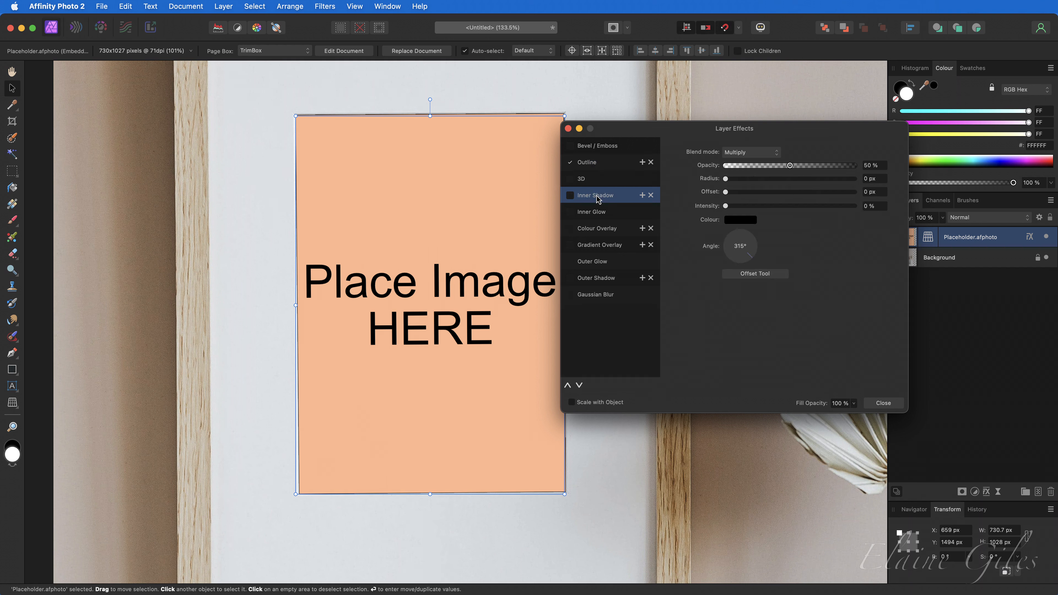
click(570, 195)
click(882, 179)
text(30)
key(Return)
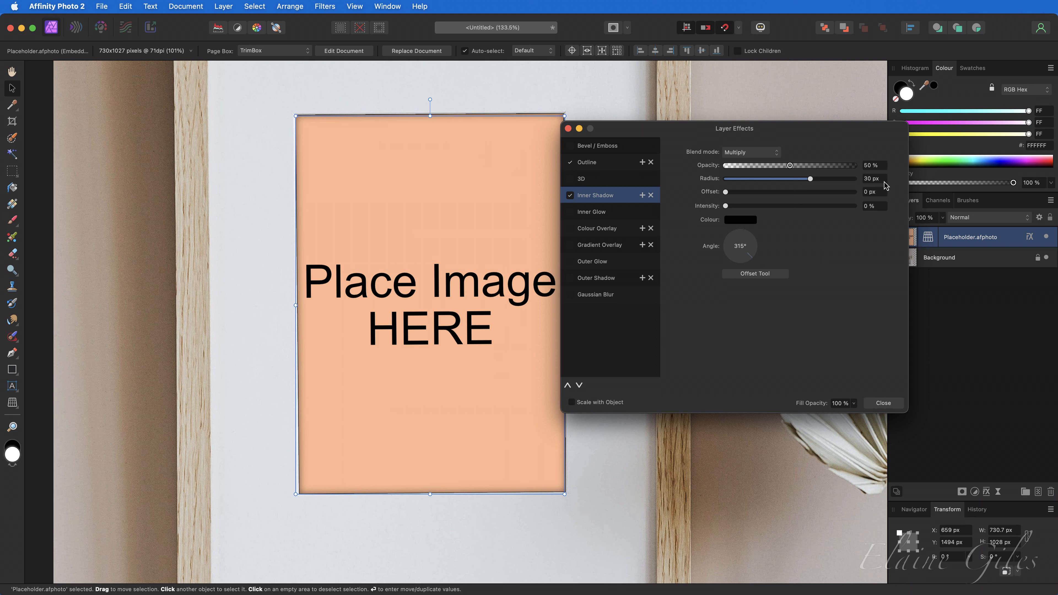
click(878, 205)
text(2)
key(Return)
click(886, 403)
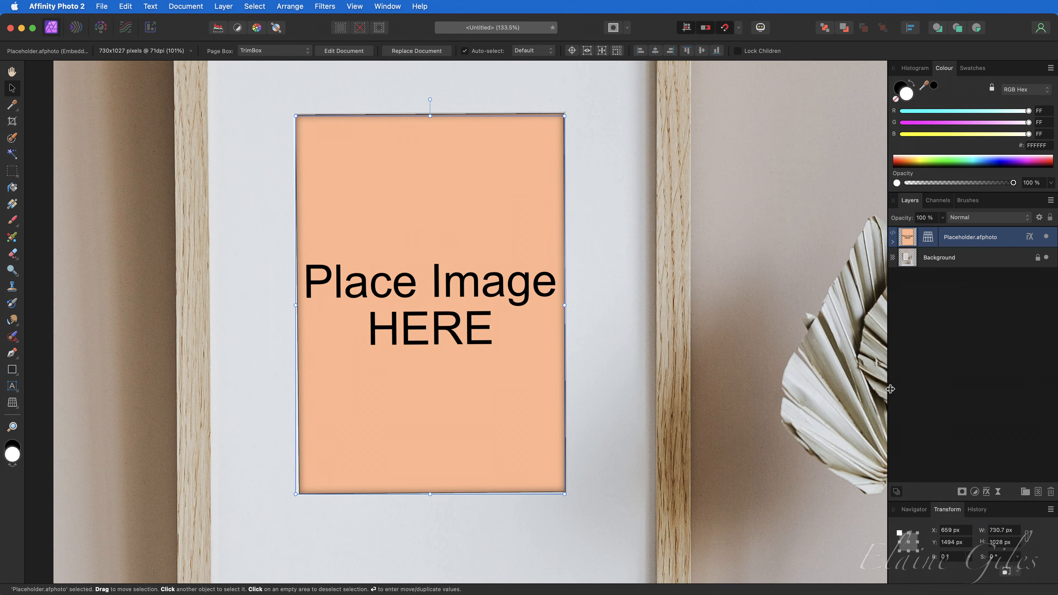
click(911, 257)
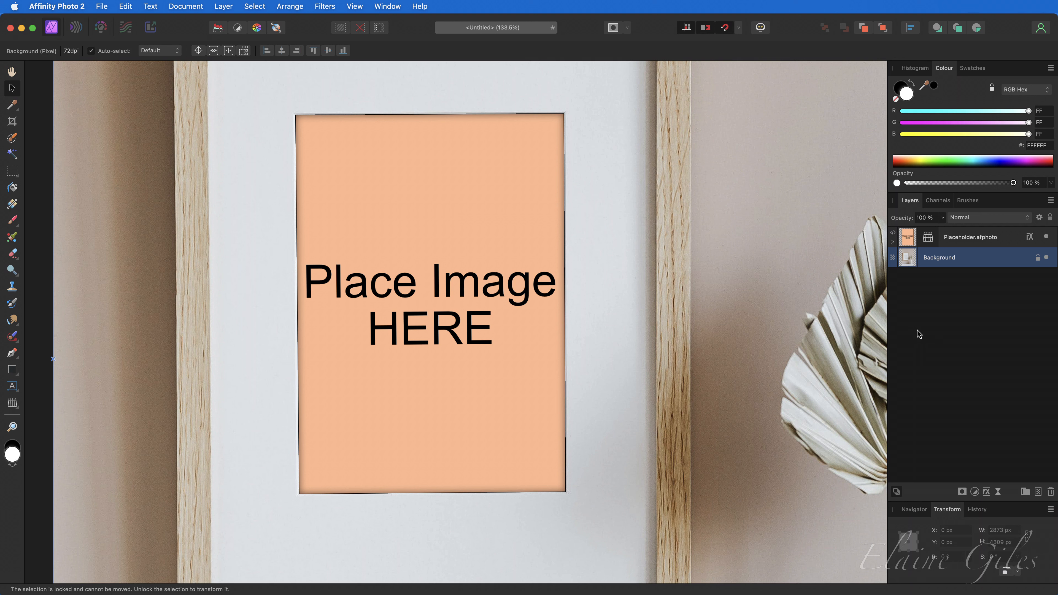
Open the embedded Placeholder document for editing and place the rose image 01 - pink-765487 - Edited above the Placeholder layer
click(908, 242)
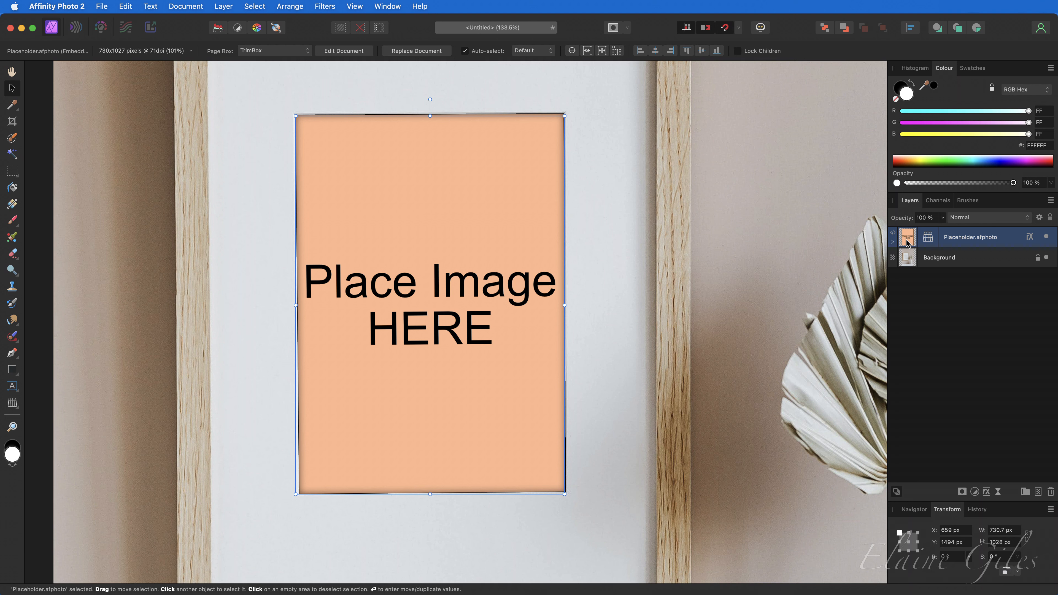
double_click(908, 243)
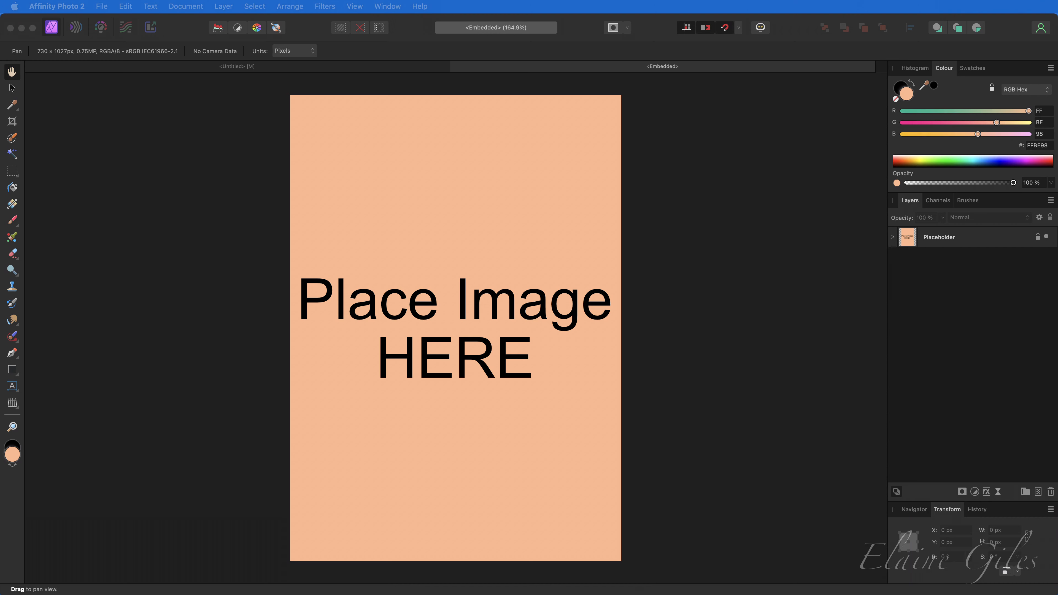
drag(1057, 292, 445, 253)
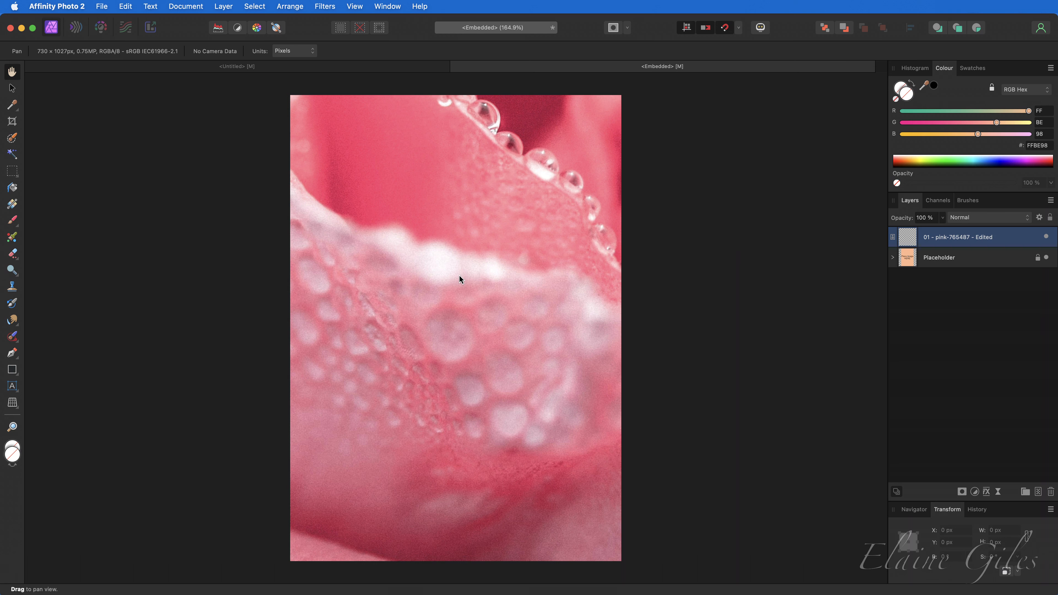
Scale the rose image down proportionally to about 685 × 1027 px, matching the page's full height and left edge
scroll(488, 387, down, 5)
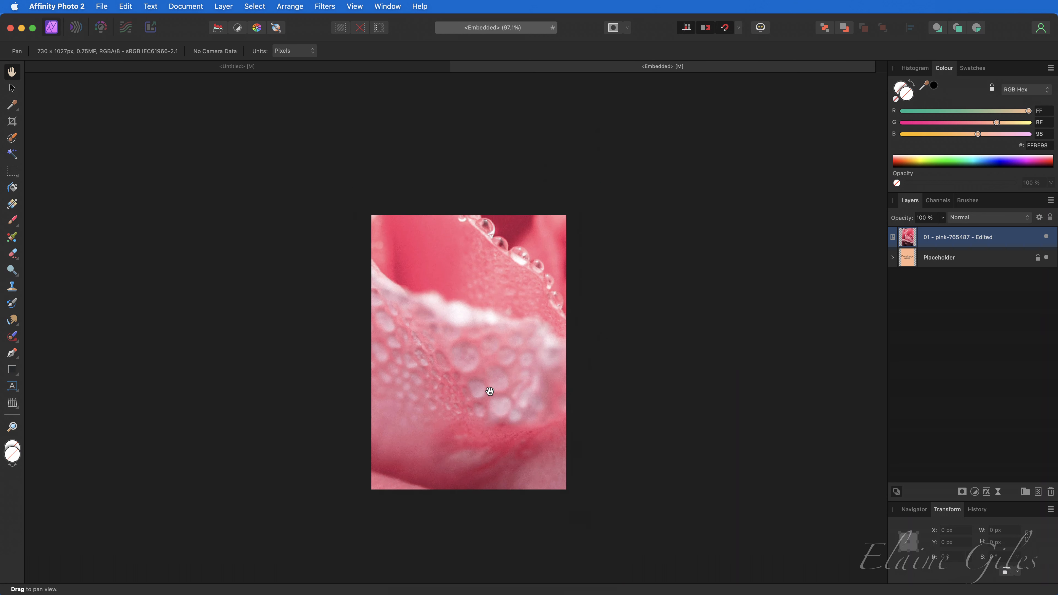
scroll(489, 391, down, 4)
key(v)
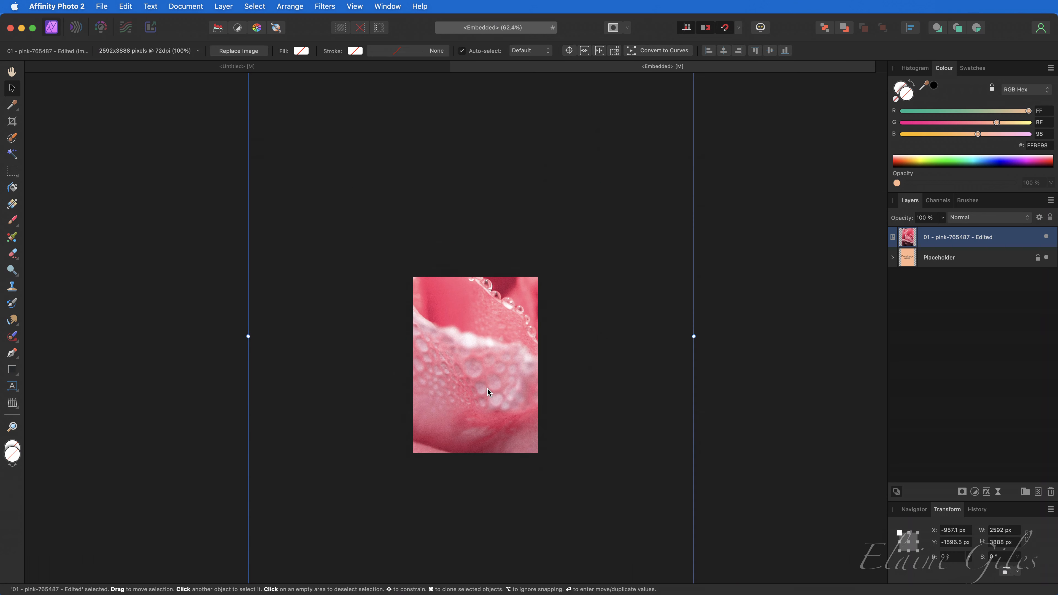
scroll(486, 387, down, 4)
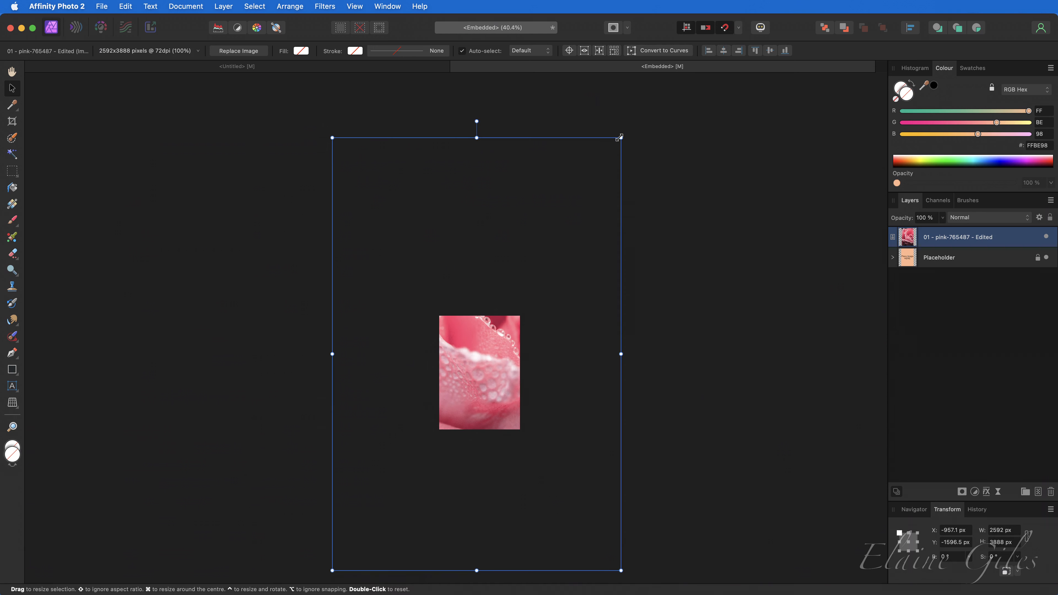
drag(614, 145, 496, 309)
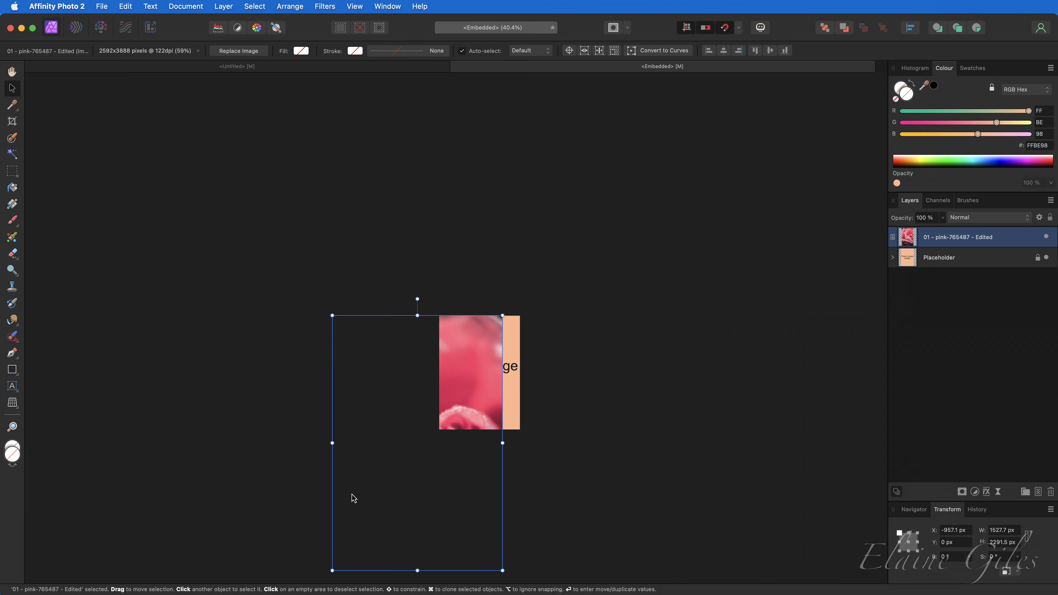
drag(332, 570, 461, 414)
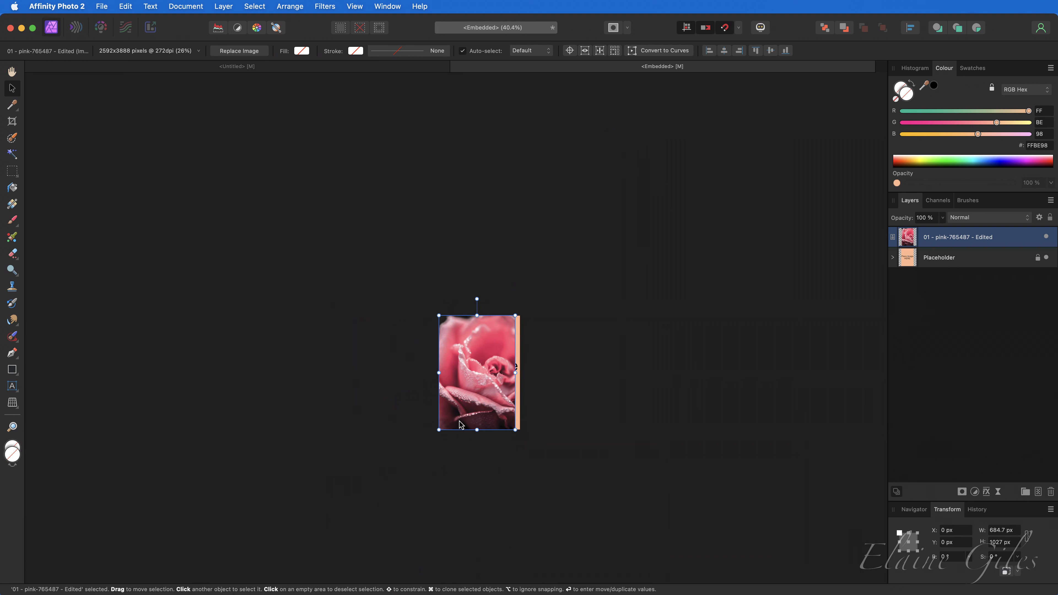
Try stretching the rose image horizontally to the page's full width, and undo the stretch
scroll(504, 422, up, 8)
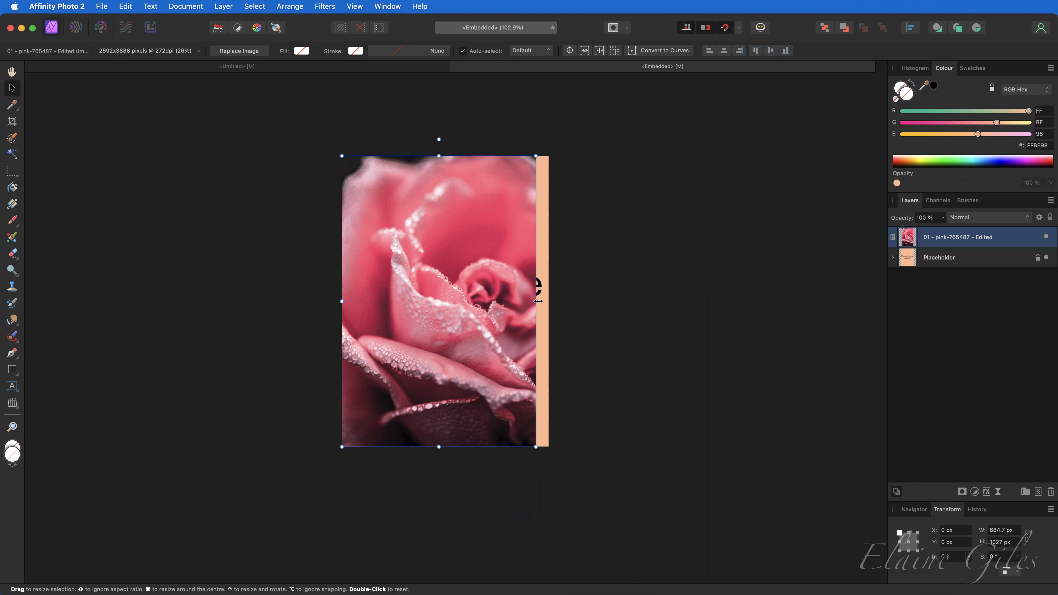
drag(538, 301, 549, 301)
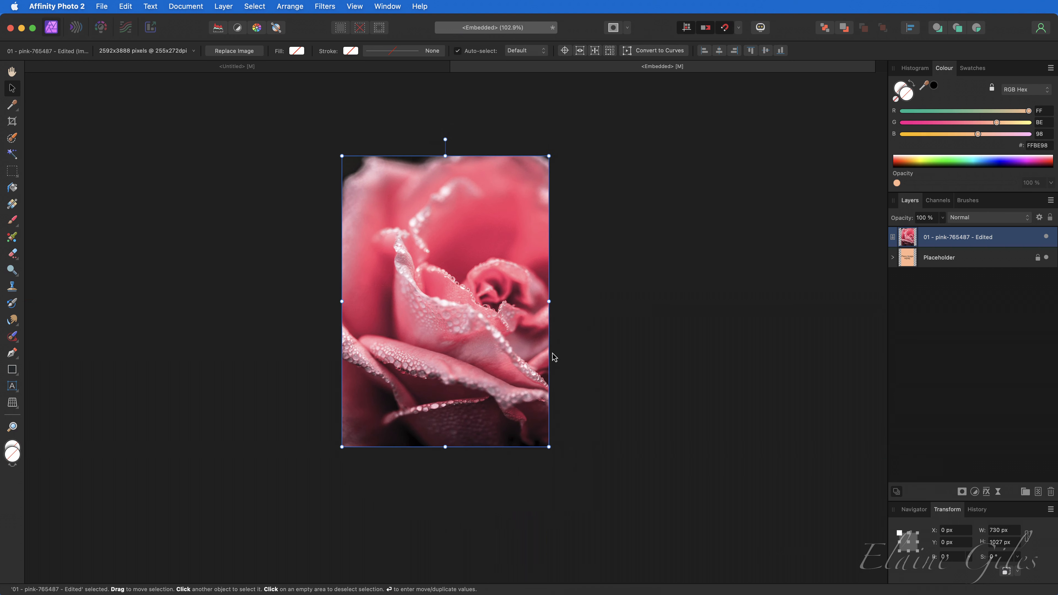
key(super+z)
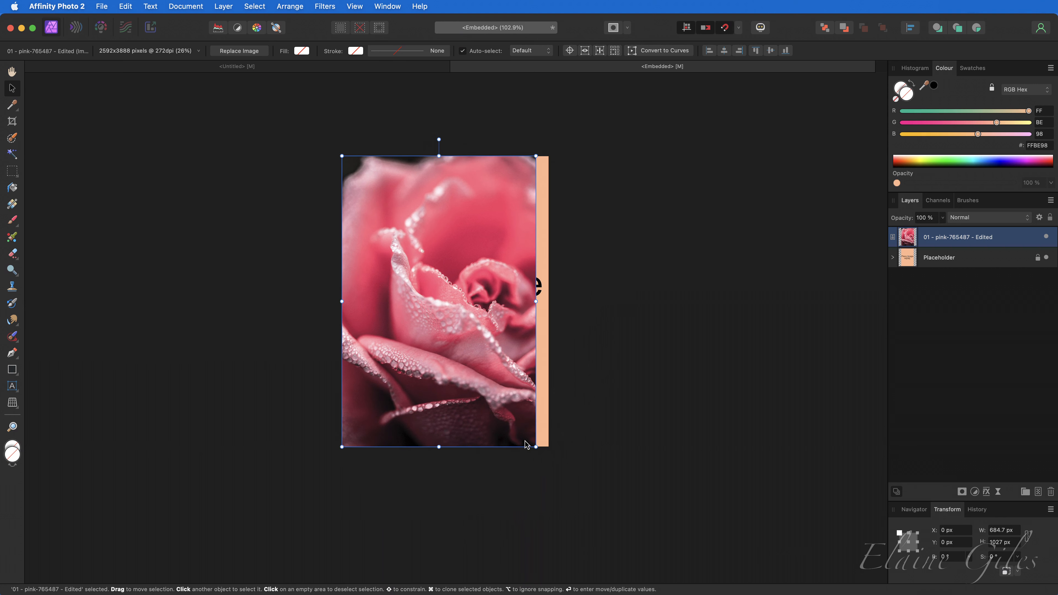
Enlarge the rose image proportionally to 730 × 1095 px and shift it up to Y -34 px so it covers the page
drag(533, 446, 546, 465)
drag(467, 421, 466, 411)
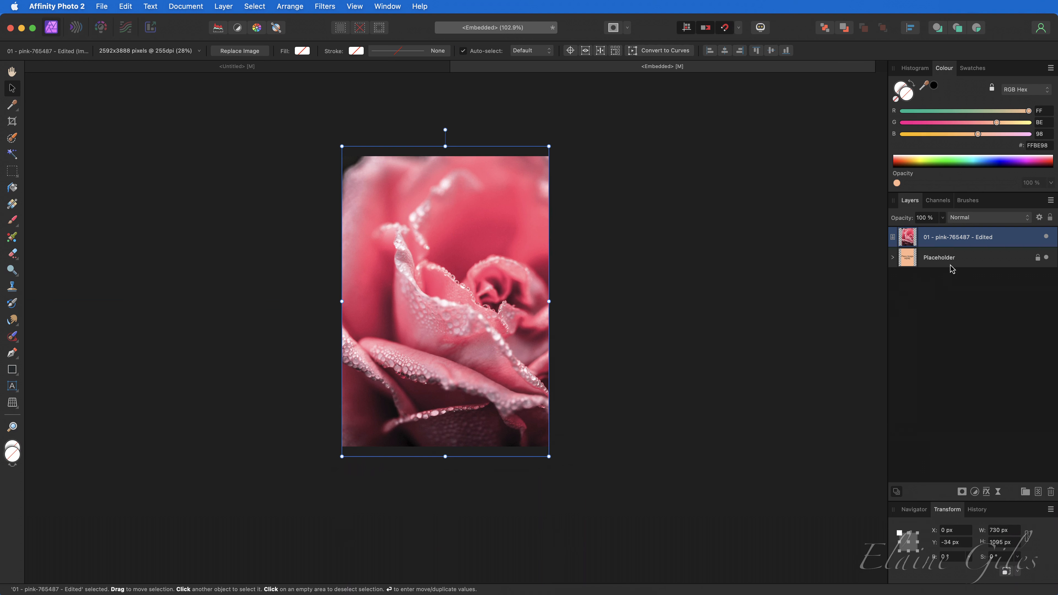
Toggle the rose layer off and on, and inspect the framed rose in the whole mockup document without the placeholder selected
click(1046, 237)
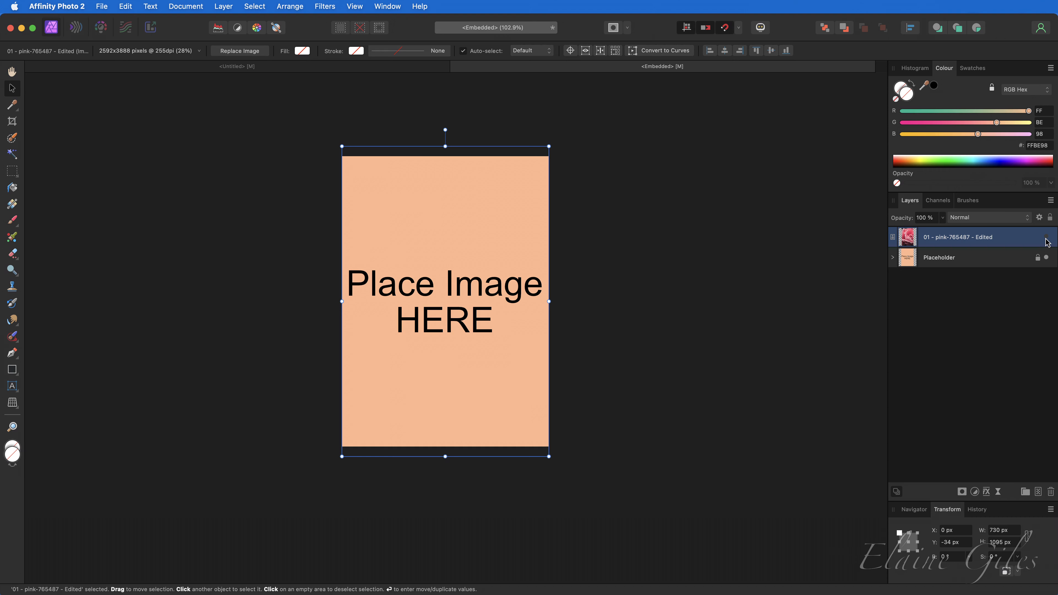
click(1046, 238)
click(264, 69)
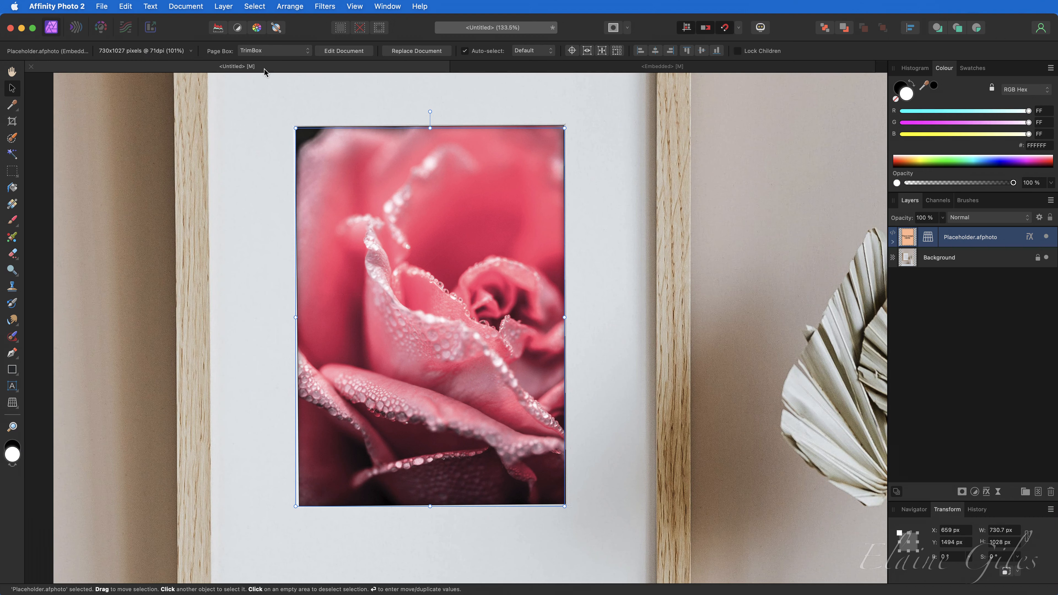
key(super+0)
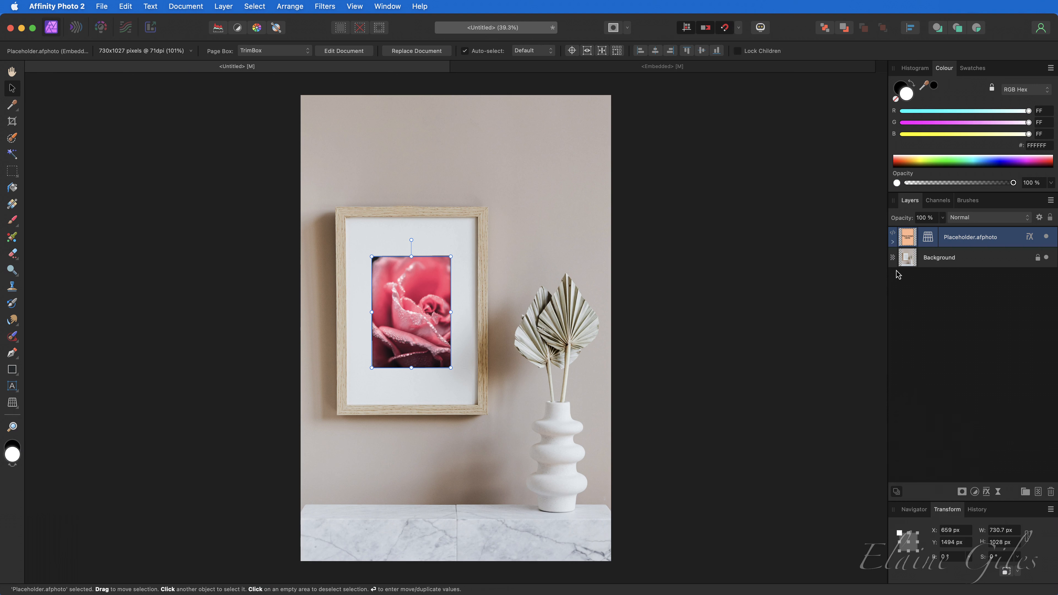
click(913, 262)
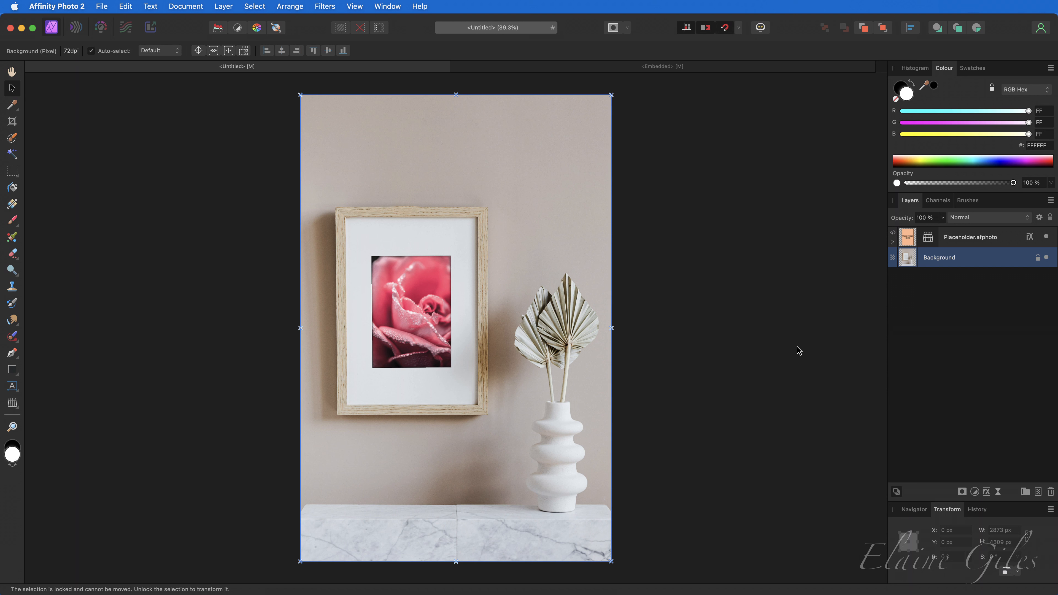
Reopen the embedded Placeholder document and place the image 02 - butterfly-169924 above the rose layer
double_click(909, 244)
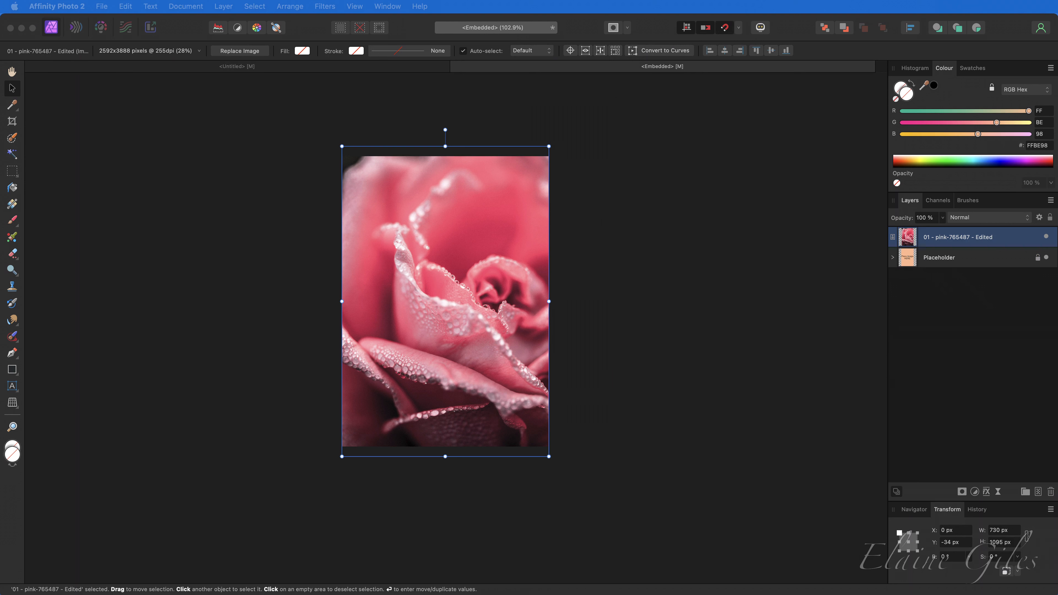
drag(980, 238, 455, 305)
Scale the butterfly image proportionally to about 1540 × 1027 px to fill the page height, and shift it horizontally to X -302.8 px
scroll(471, 378, down, 5)
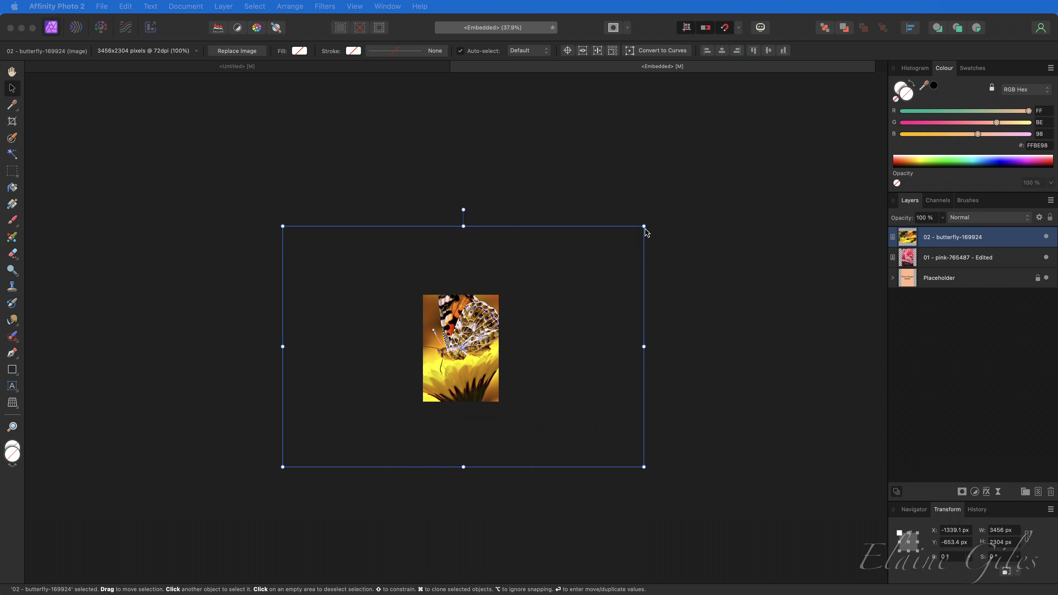
drag(644, 227, 542, 294)
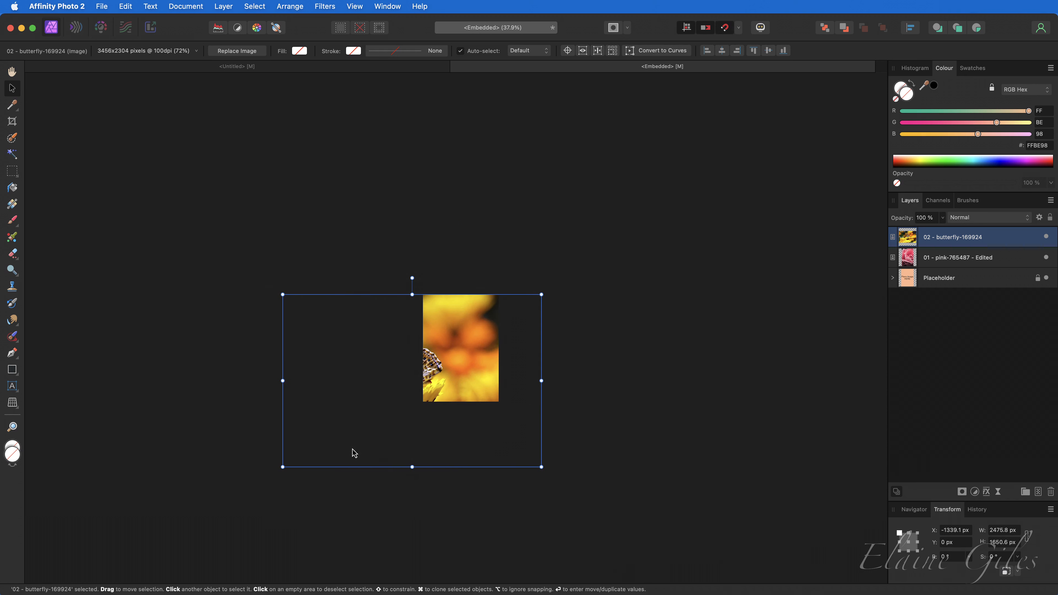
drag(283, 466, 380, 402)
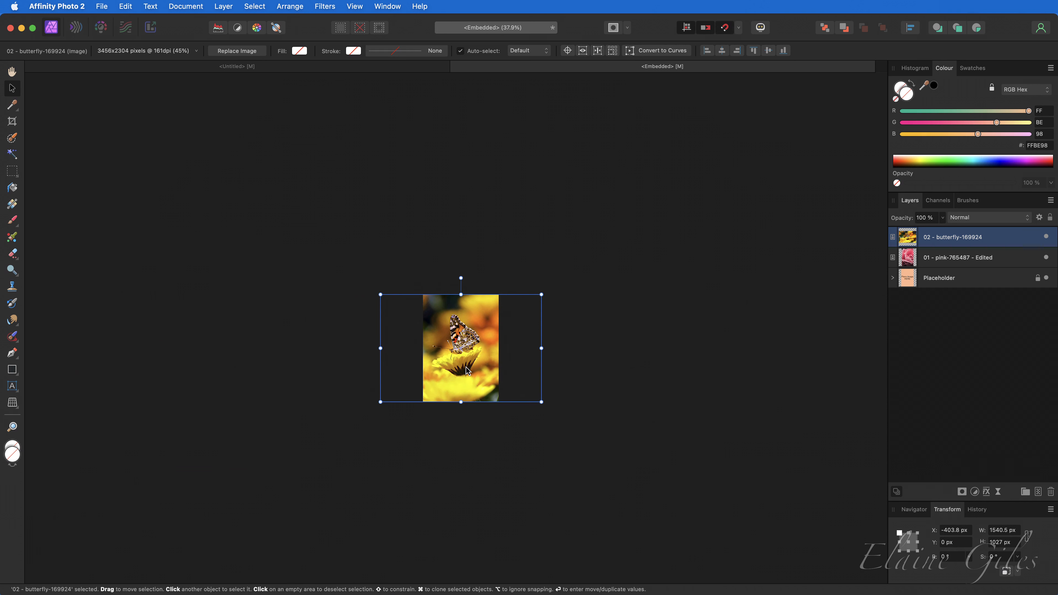
mouse_move(467, 370)
mouse_down()
mouse_move(477, 370)
mouse_move(458, 371)
mouse_move(478, 371)
mouse_up()
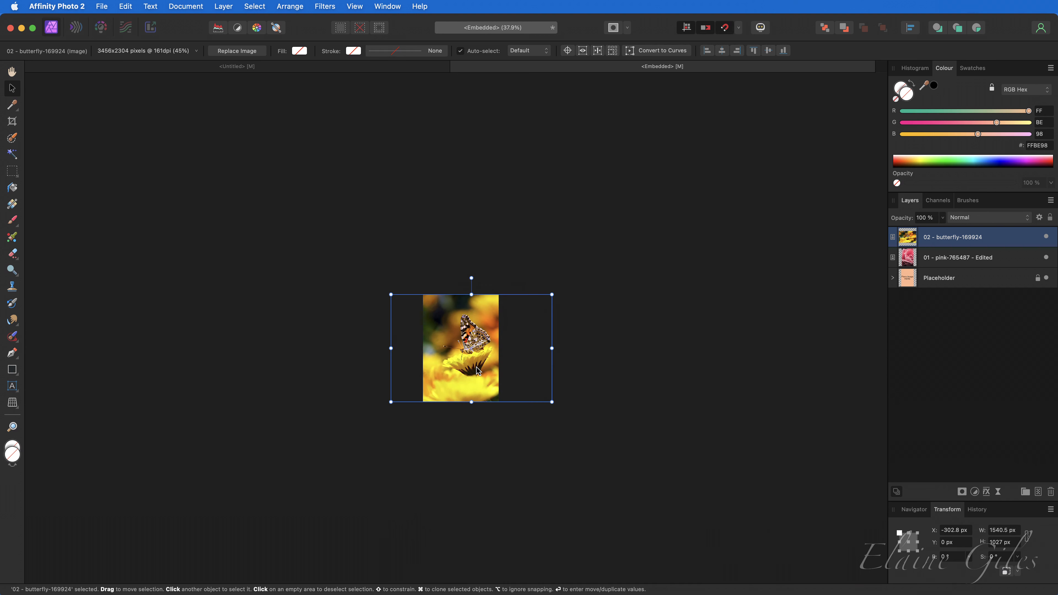
key(super+0)
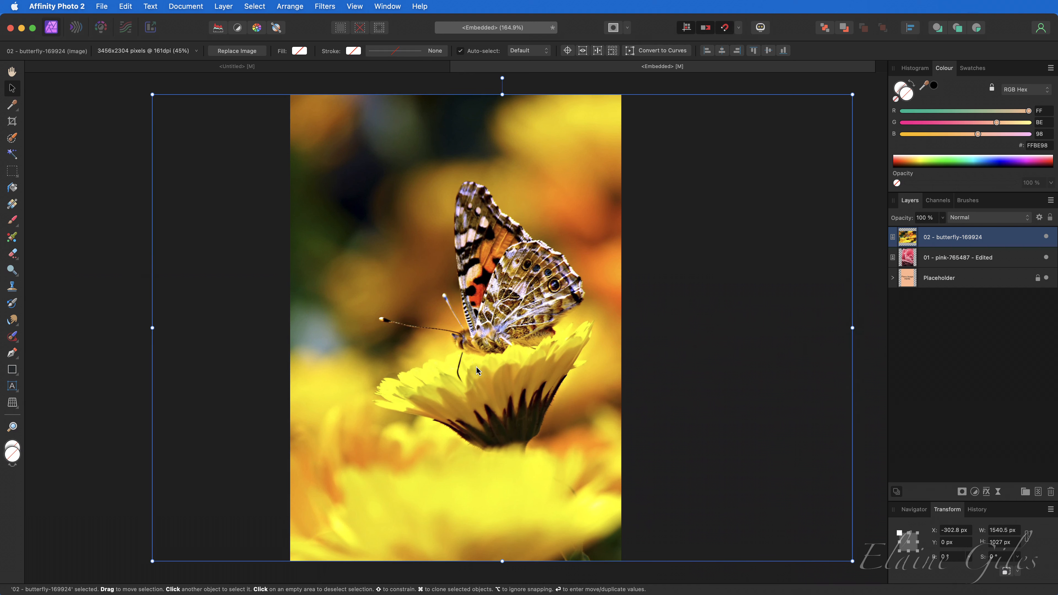
Inspect the framed butterfly in the mockup document, and reopen the embedded Placeholder document
click(327, 70)
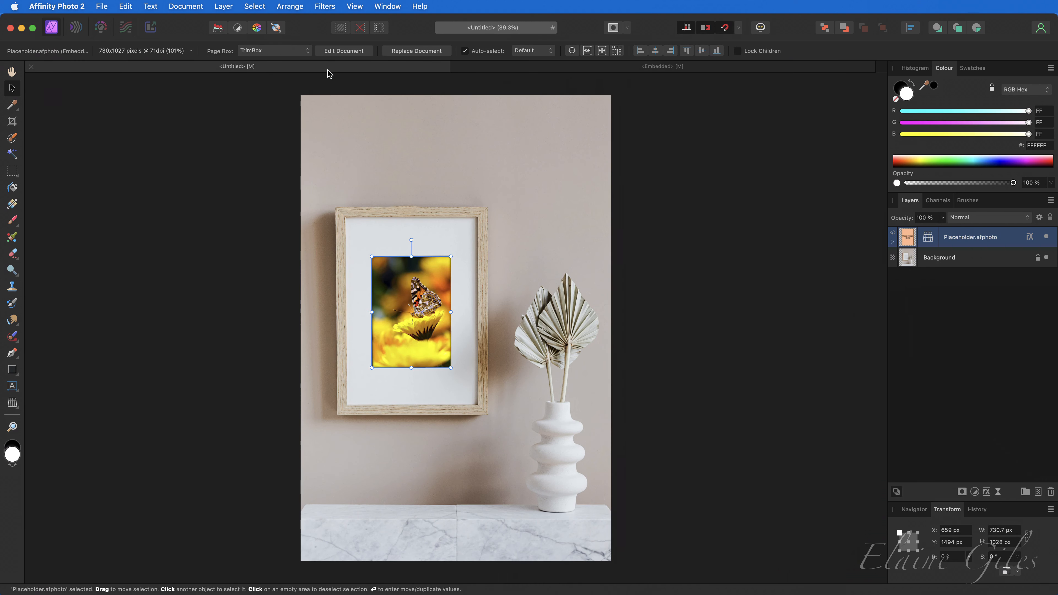
click(908, 268)
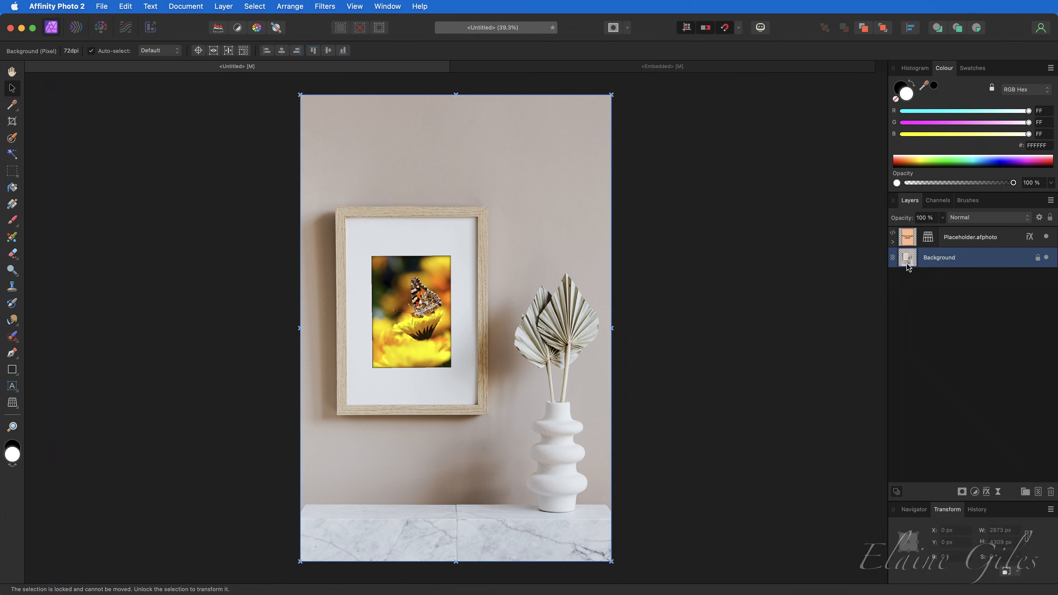
double_click(909, 243)
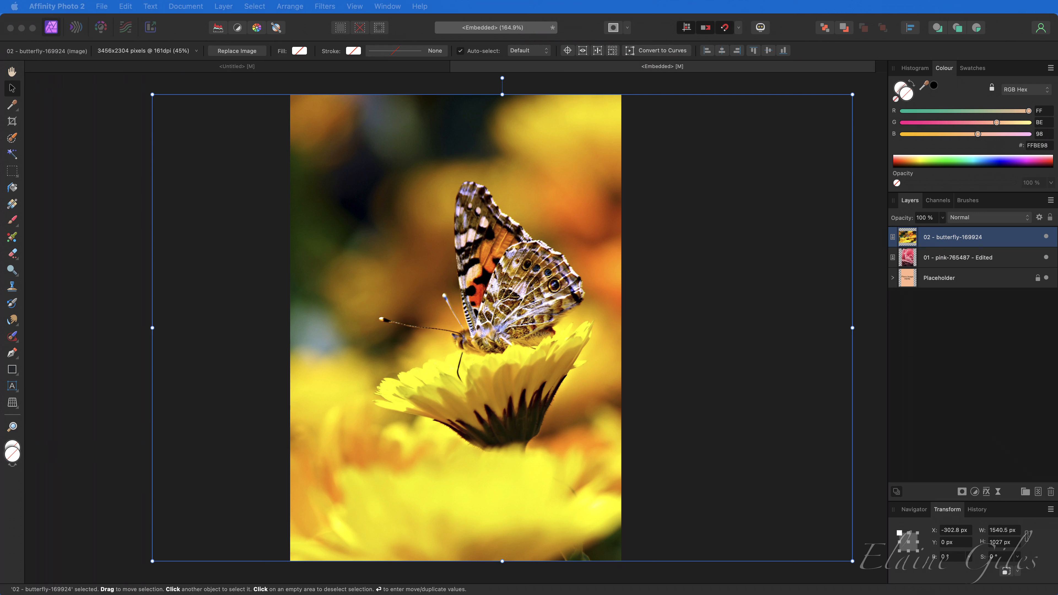
Place the image 03 - cat-2536662-edited above the butterfly layer, and scale it proportionally to about 1543 × 1027 px at X -362.5 px, Y 0 px
drag(1056, 217, 502, 295)
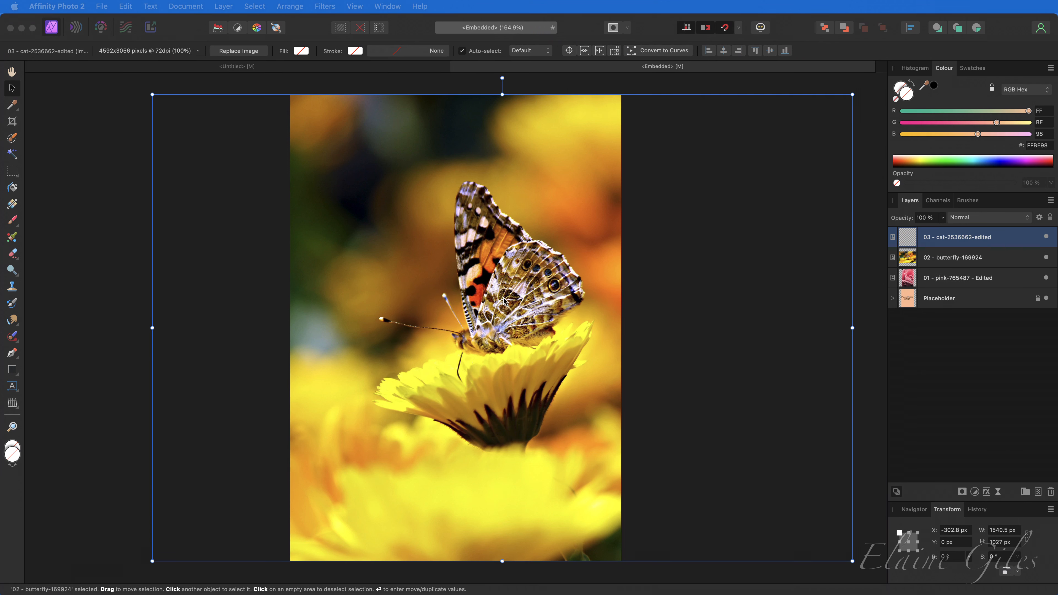
scroll(495, 319, down, 10)
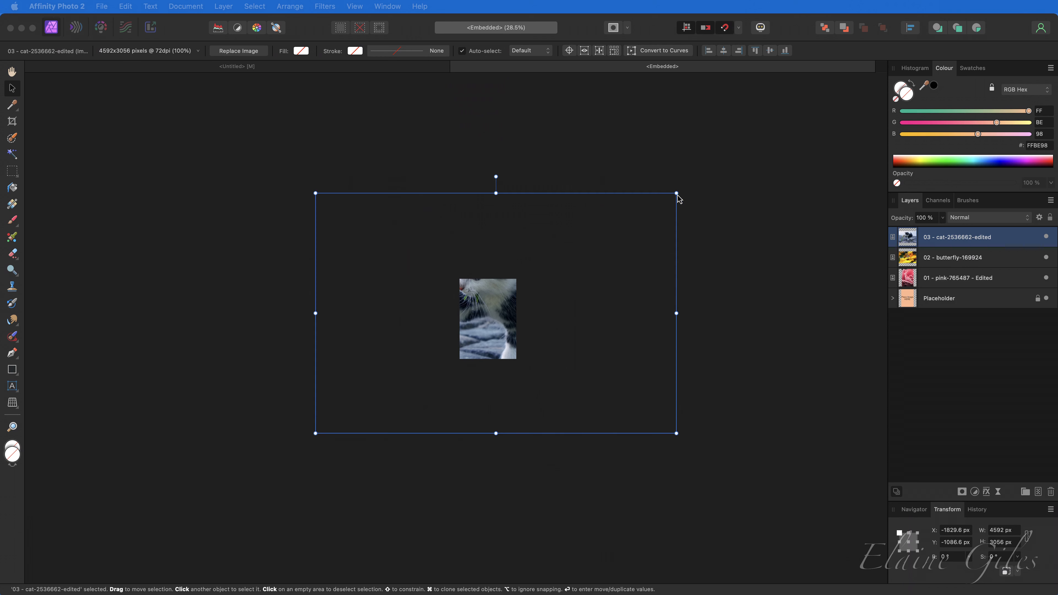
drag(676, 194, 553, 277)
drag(316, 434, 427, 358)
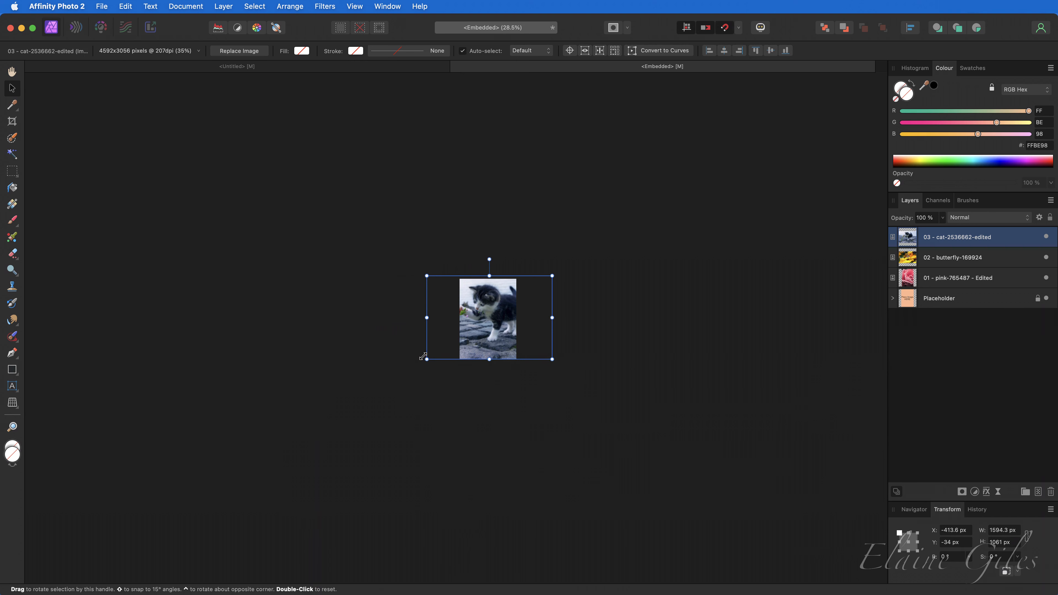
drag(426, 276, 429, 277)
key(super+0)
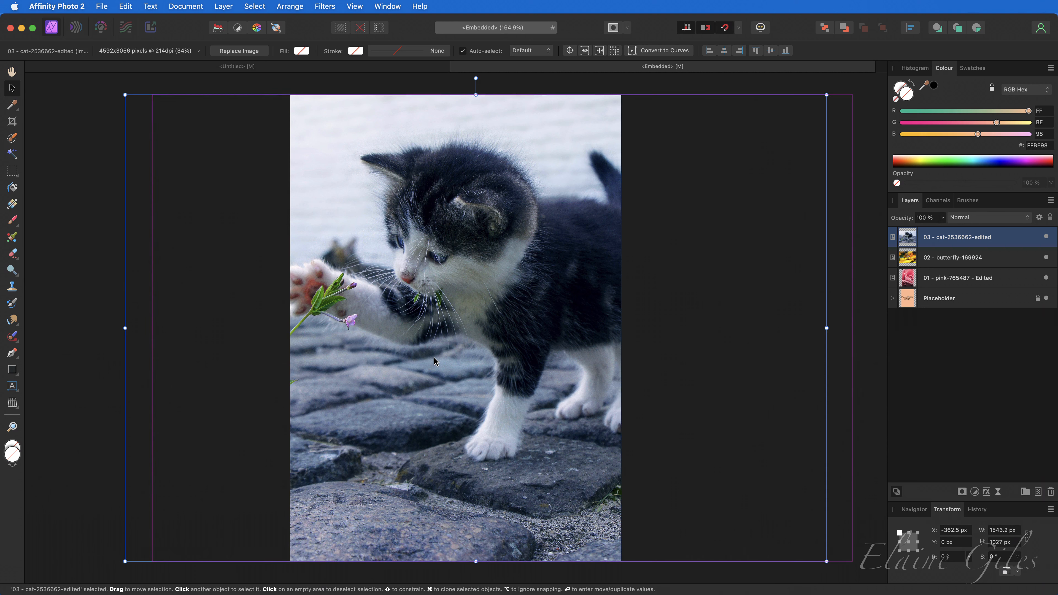
Inspect the framed cat in the mockup document without the placeholder selected, and return to the embedded Placeholder document
click(386, 68)
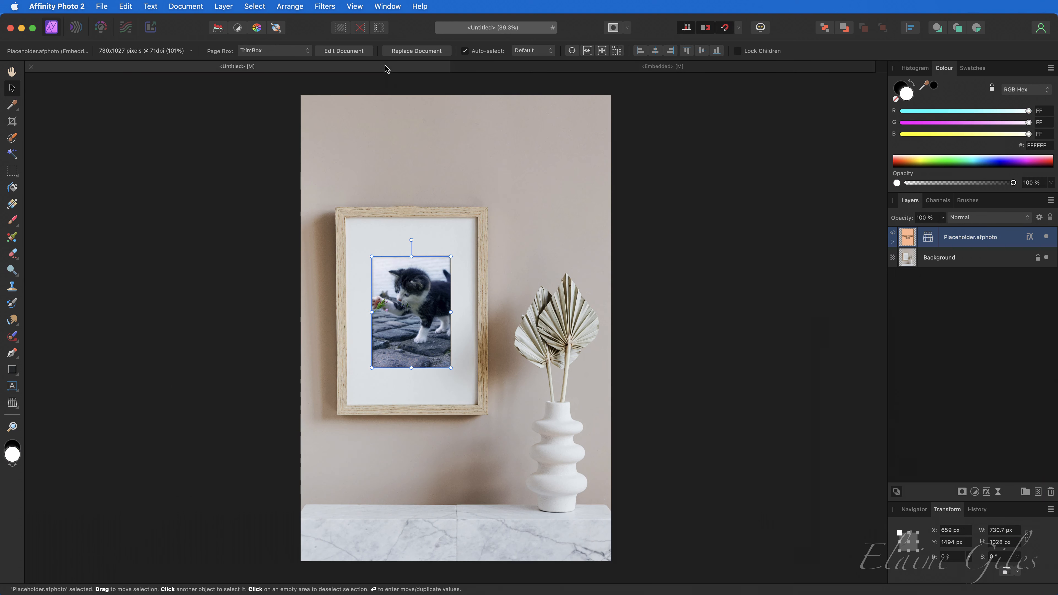
click(910, 258)
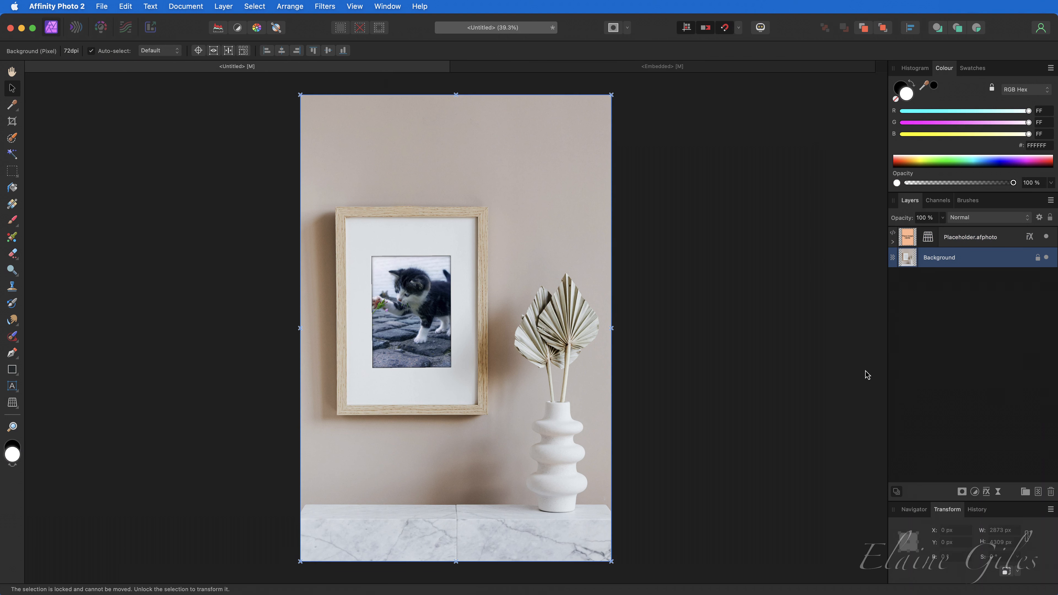
click(720, 70)
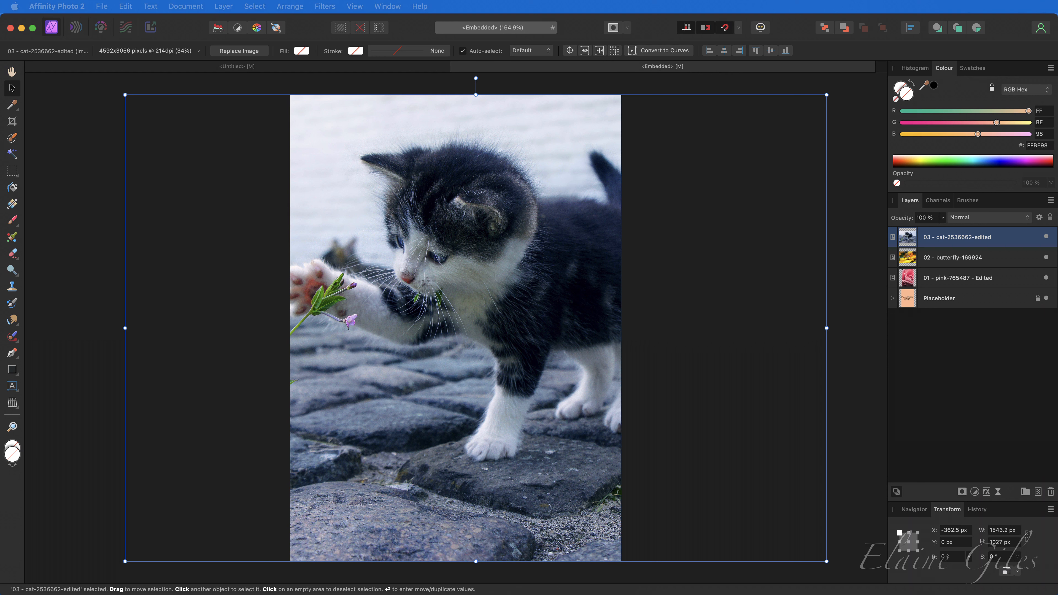
Place the image 04 - animal-7220153 - Edited, scale it to about 1540 × 1027 px at X -382.3 px, and view it in the mockup
drag(629, 298, 517, 355)
scroll(521, 374, down, 3)
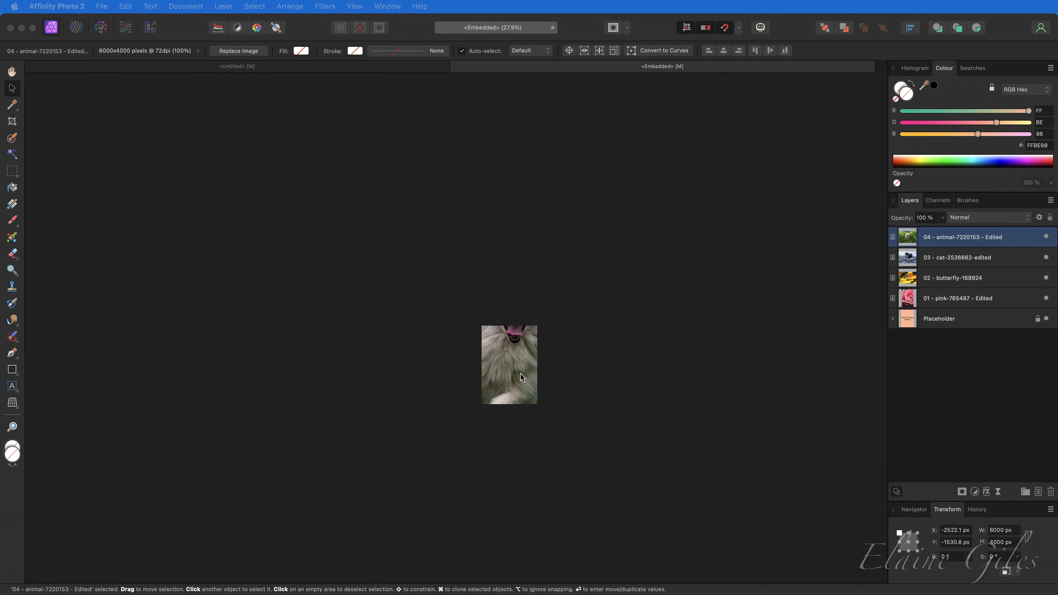
drag(751, 209, 587, 346)
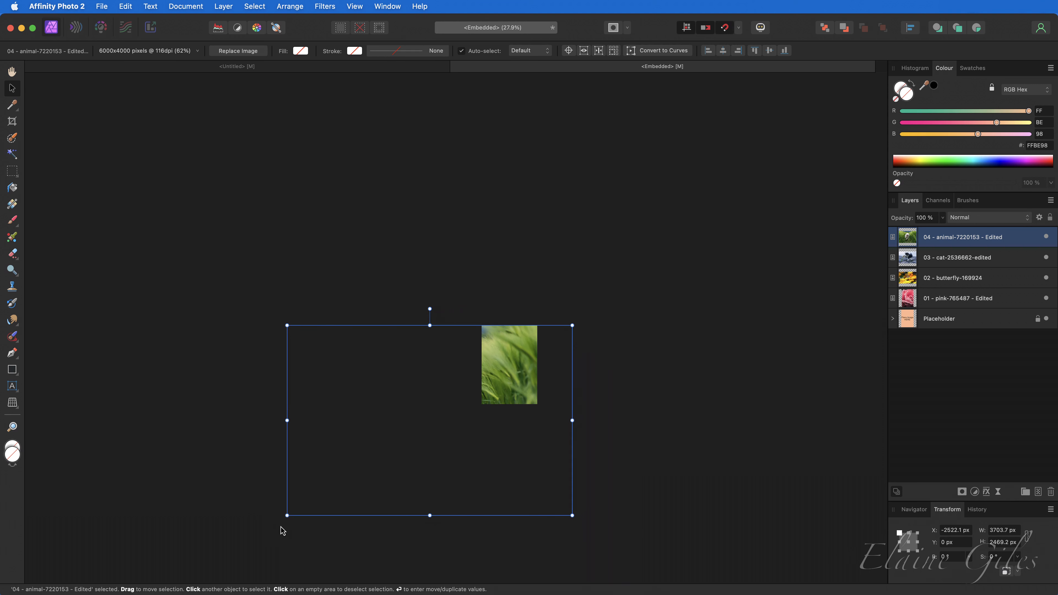
drag(287, 515, 485, 400)
key(super+alt+0)
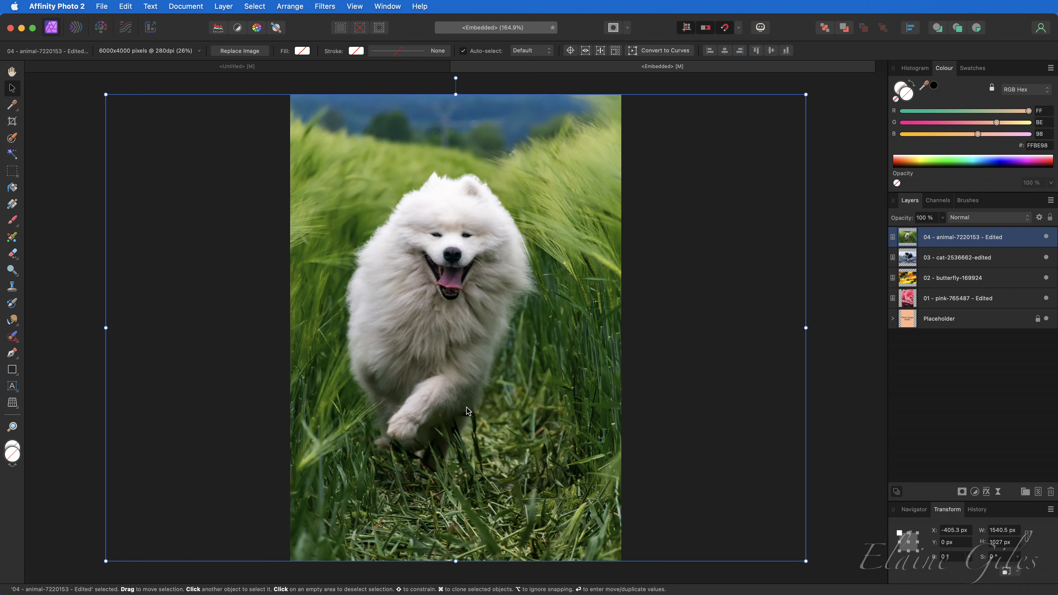
drag(466, 407, 476, 408)
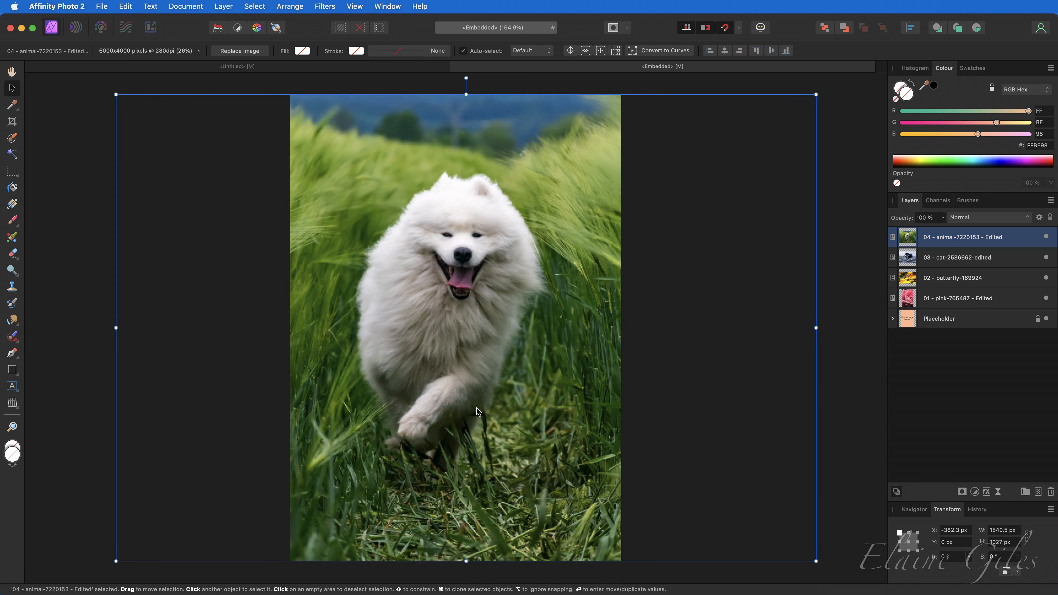
click(392, 70)
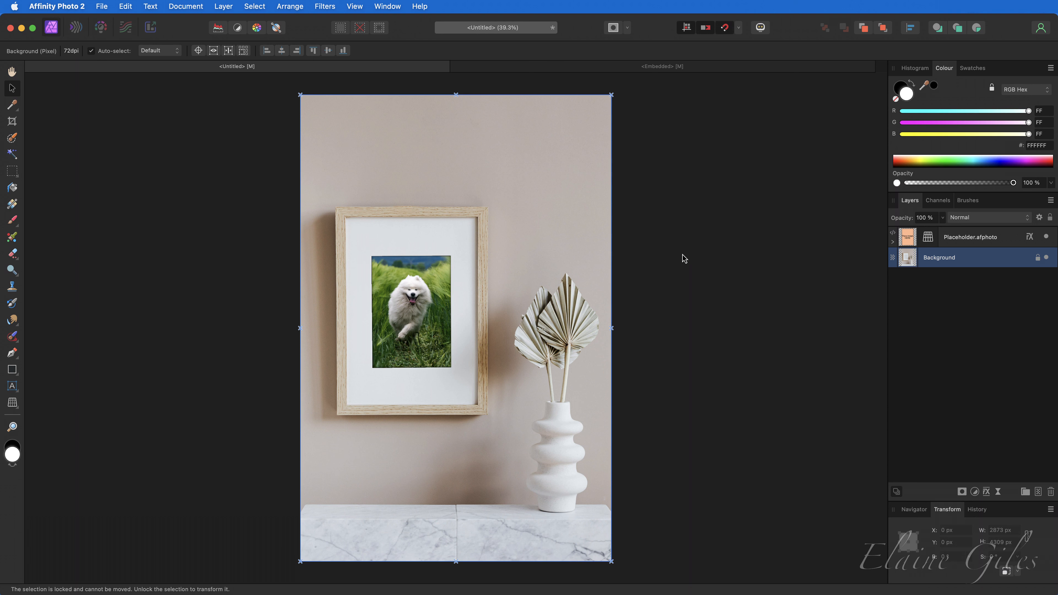
Hide the 04 - animal and 03 - cat layers in the embedded document, and view the framed butterfly in the mockup document
click(676, 67)
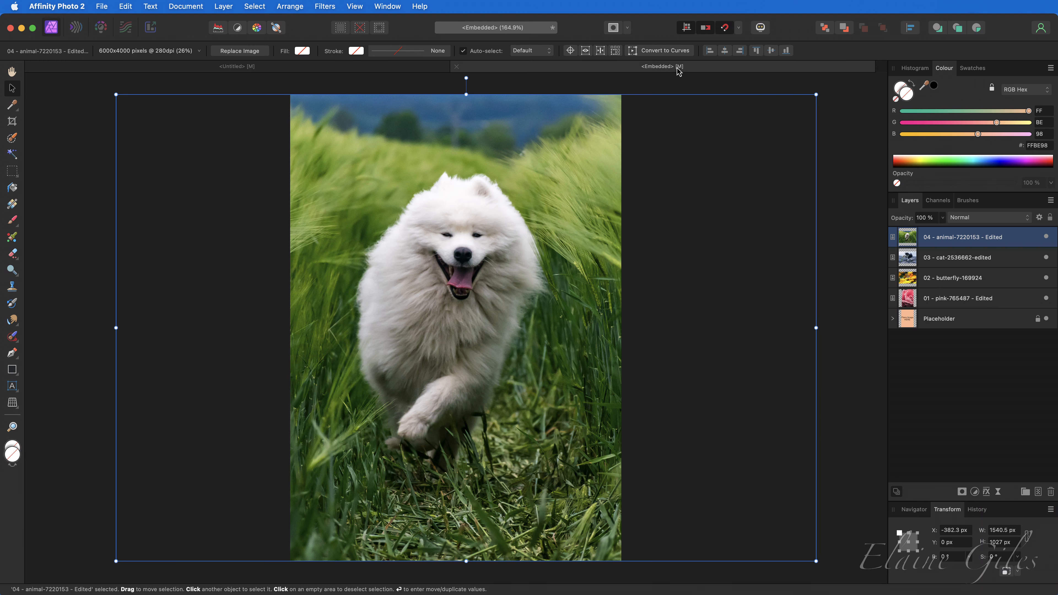
click(1046, 237)
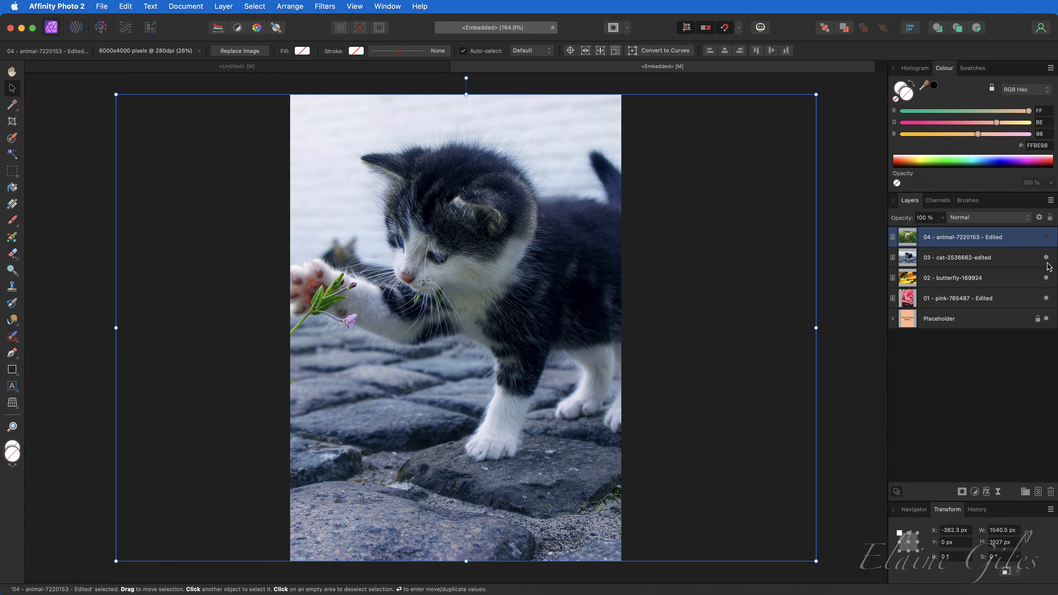
click(1046, 258)
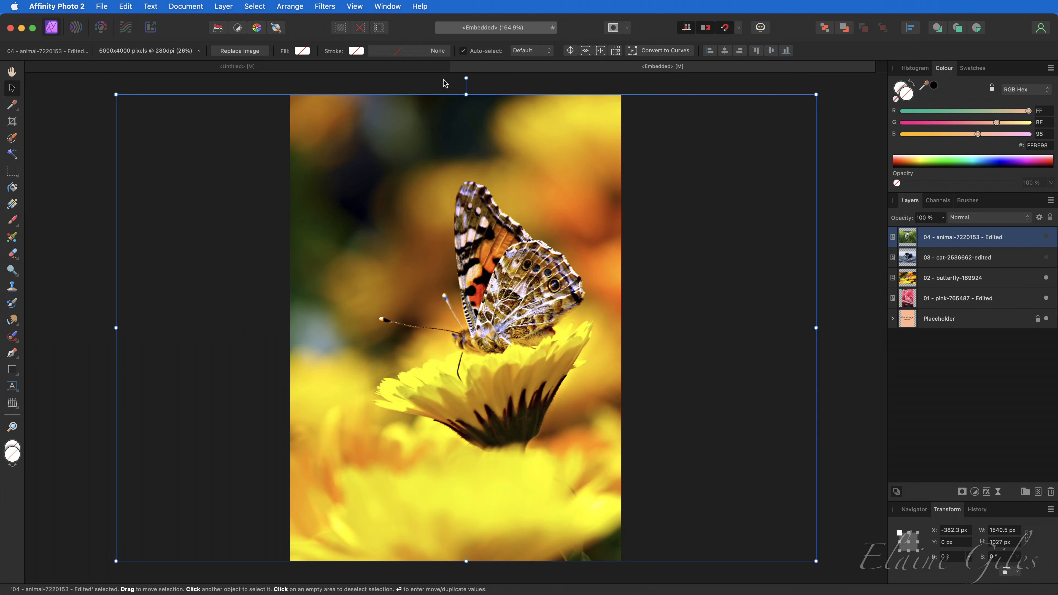
click(408, 73)
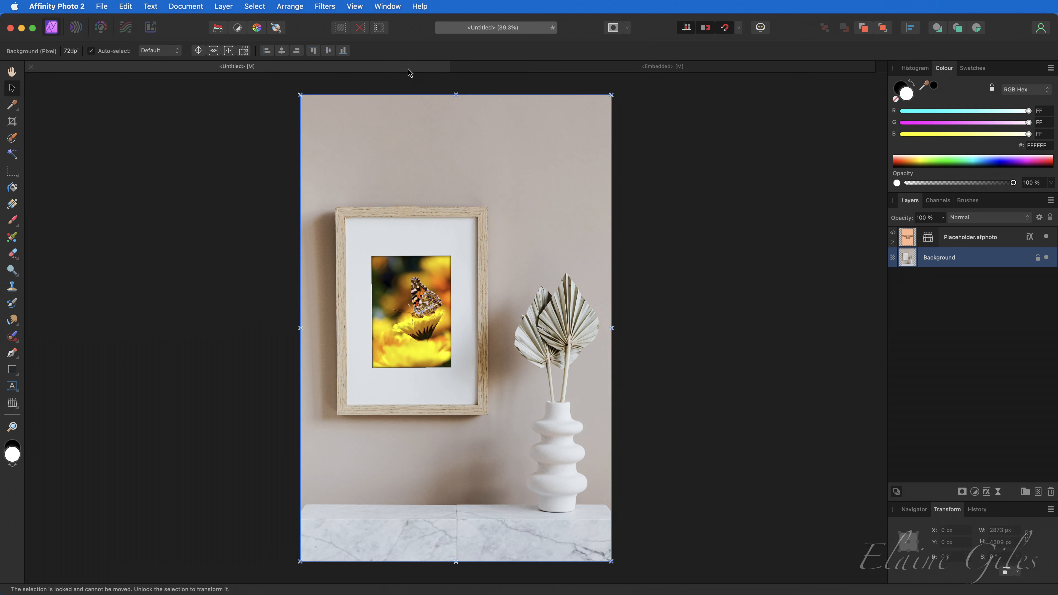
Hide the butterfly, rose and Placeholder layers in the embedded document, and inspect the empty frame in the mockup document
click(491, 70)
click(1046, 277)
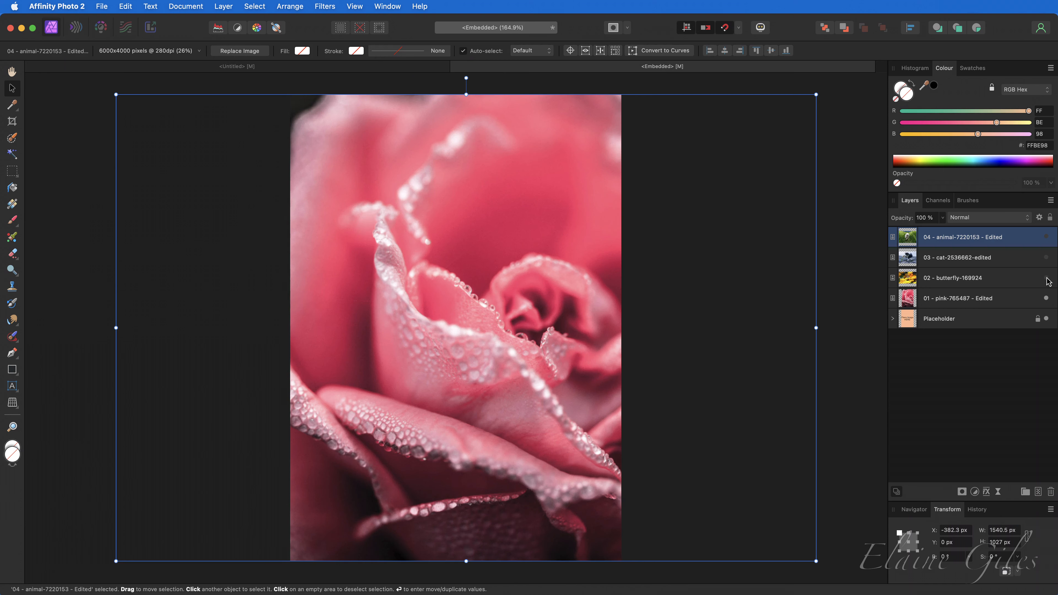
click(1045, 298)
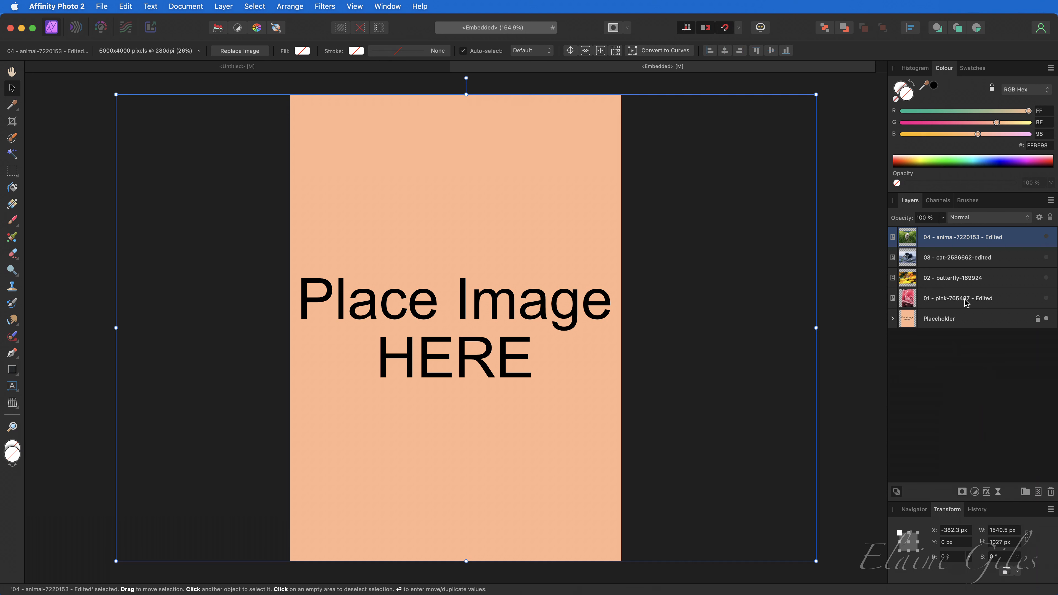
click(1046, 319)
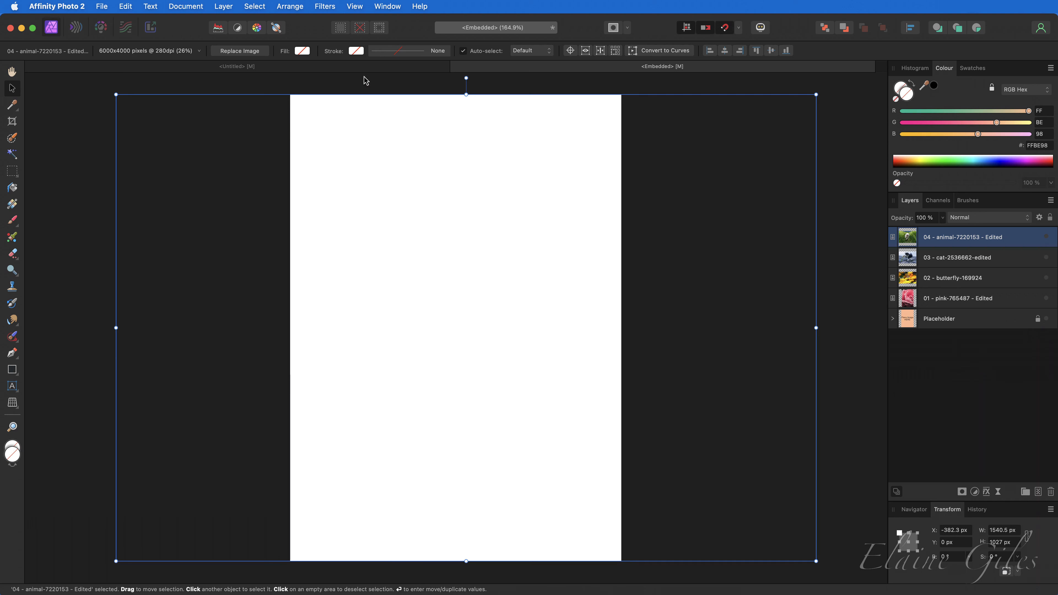
click(318, 69)
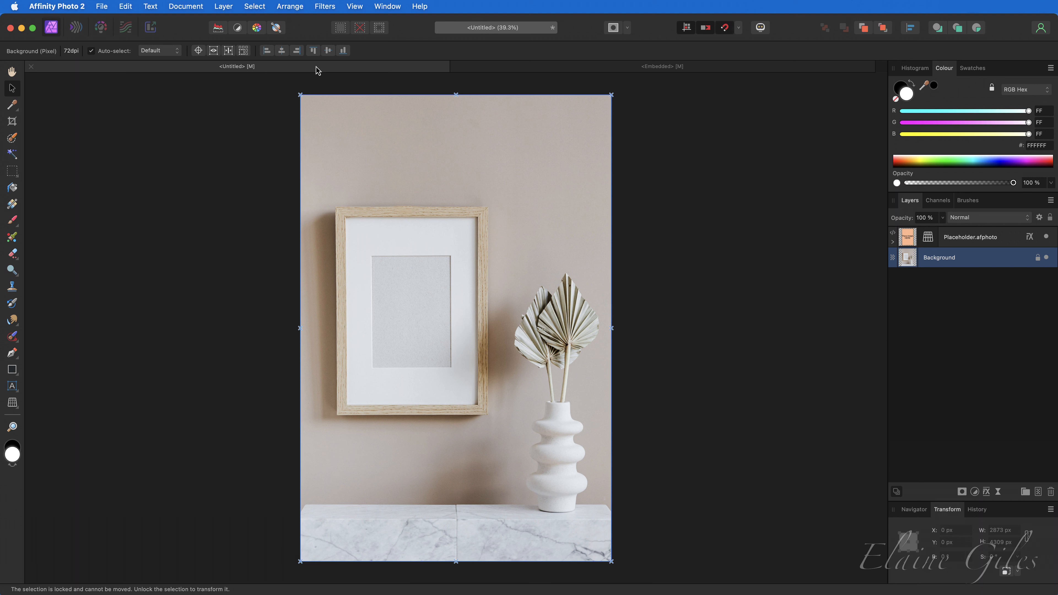
Show the Placeholder and 04 - animal layers again in the embedded document, and view the framed dog in the mockup document
click(524, 73)
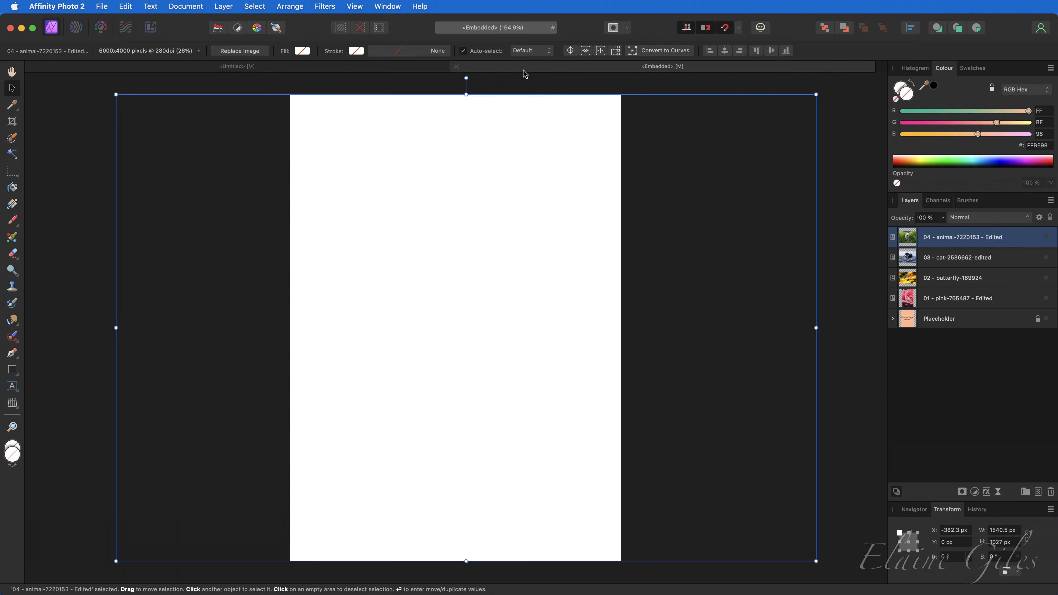
click(1046, 319)
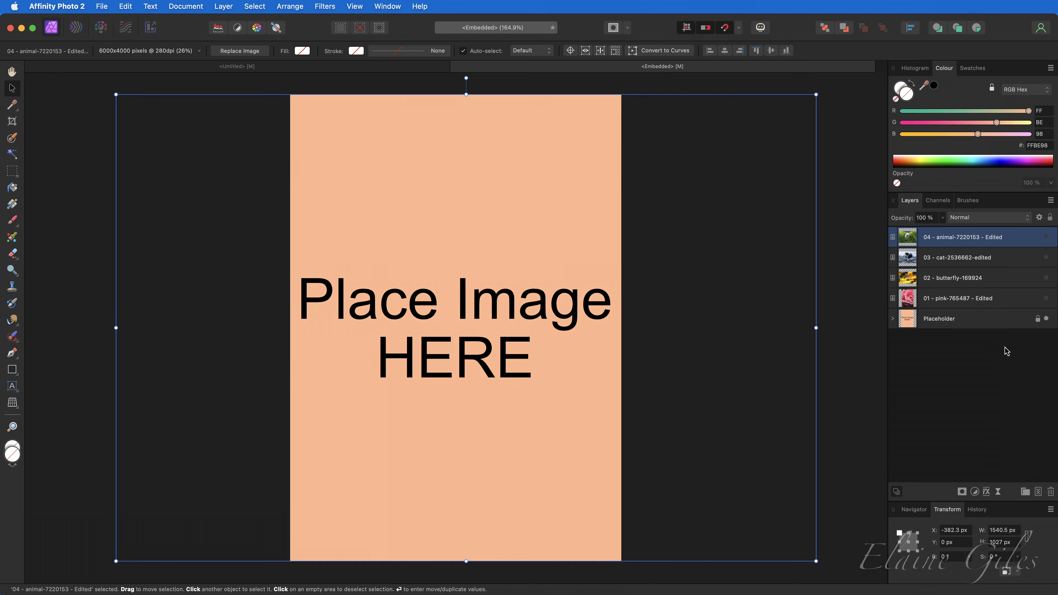
click(1046, 236)
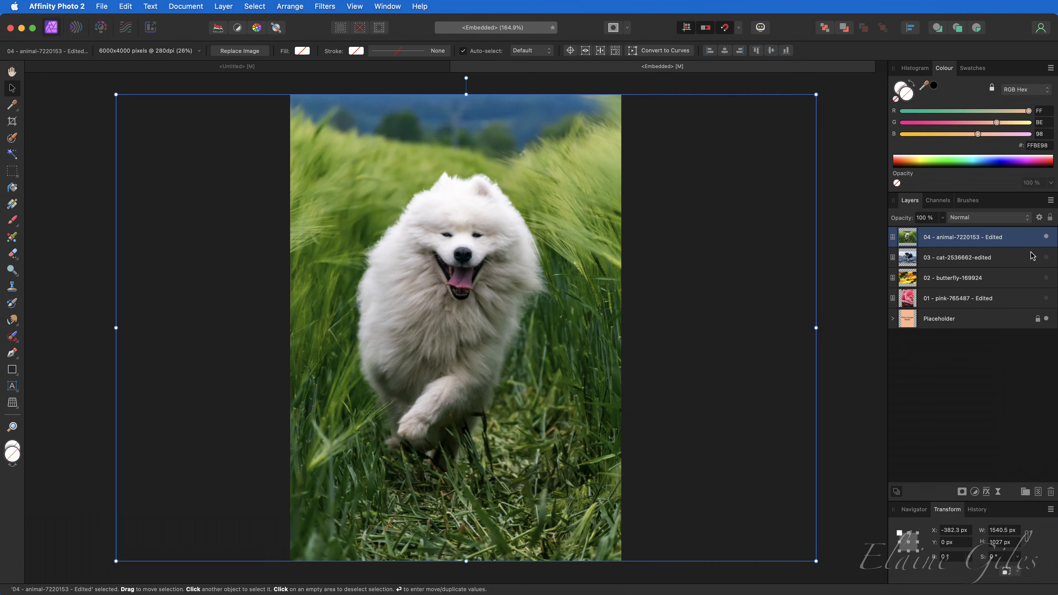
click(295, 71)
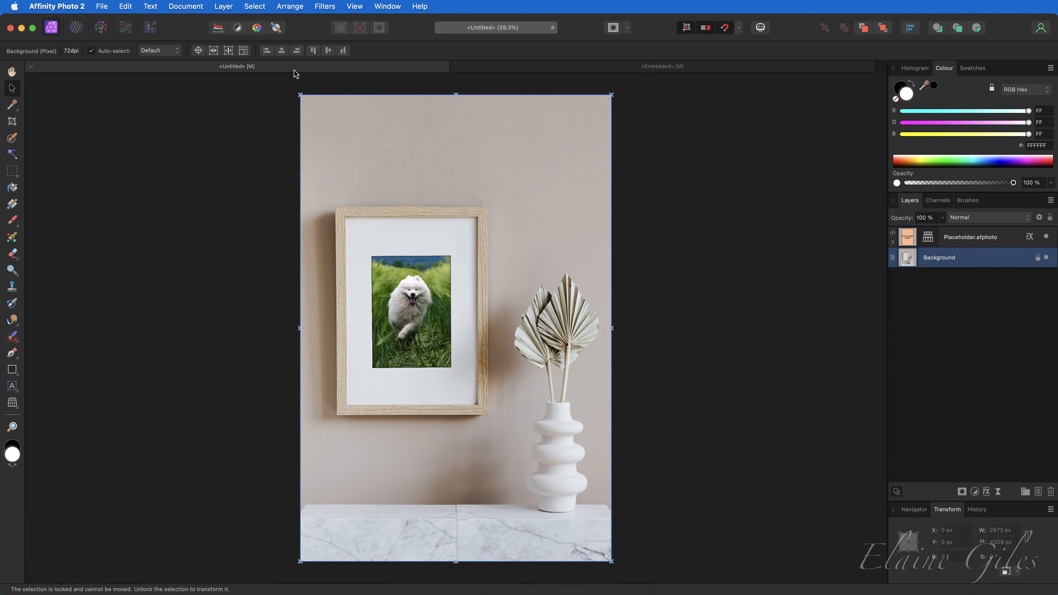